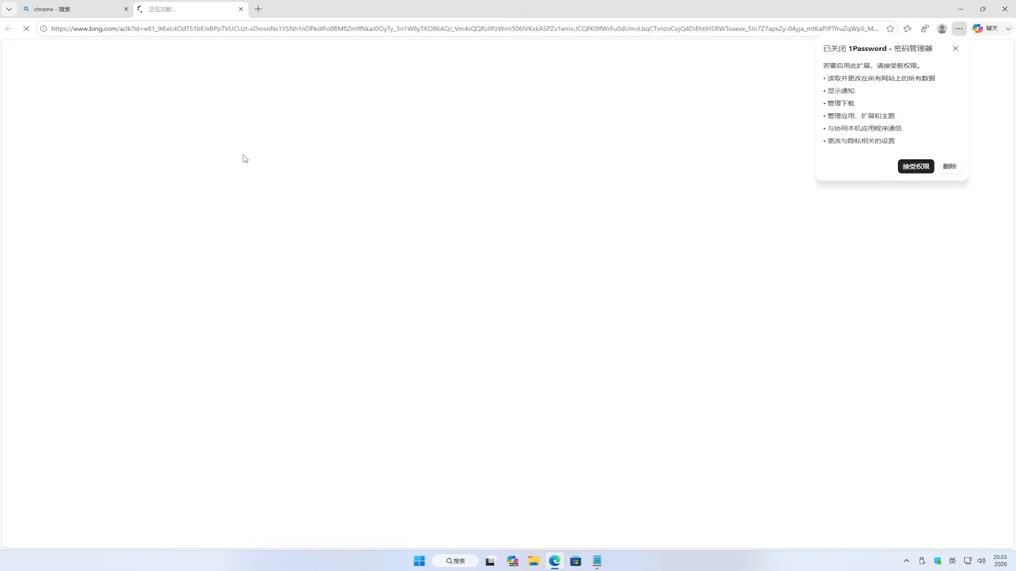
Download the Chrome installer with the sending of usage statistics and crash reports turned off, and close the browser
click(383, 263)
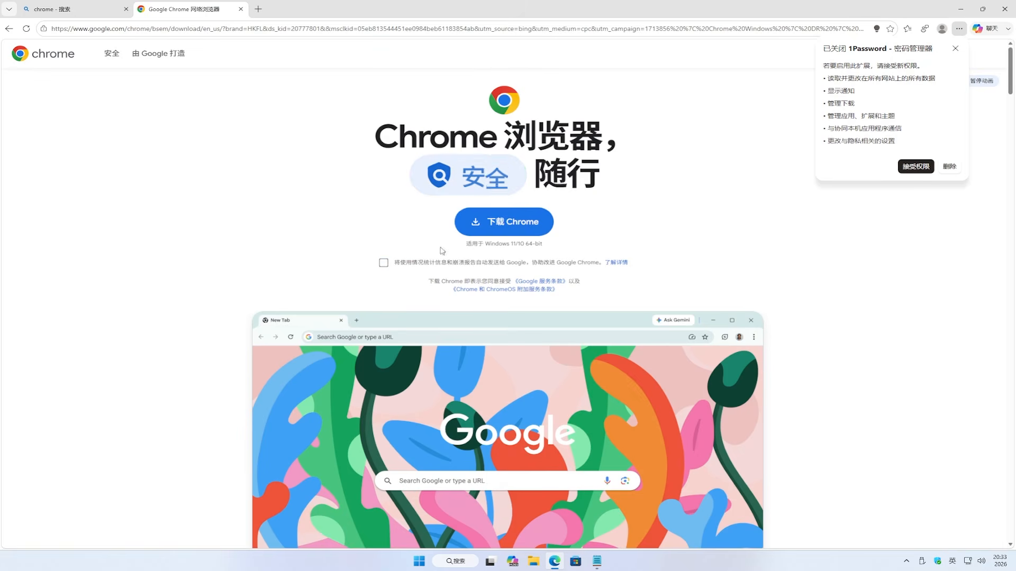
click(507, 227)
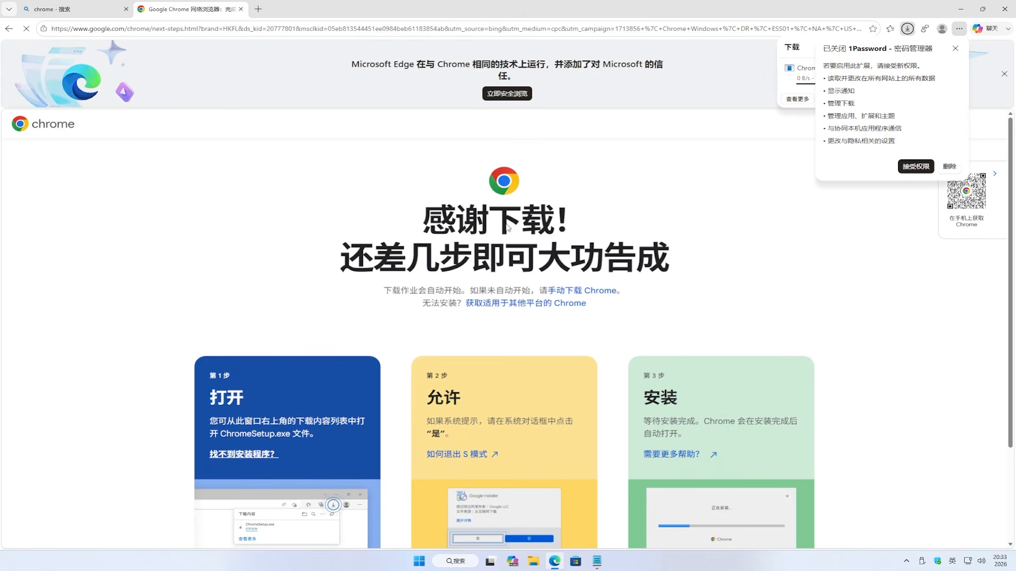
click(955, 49)
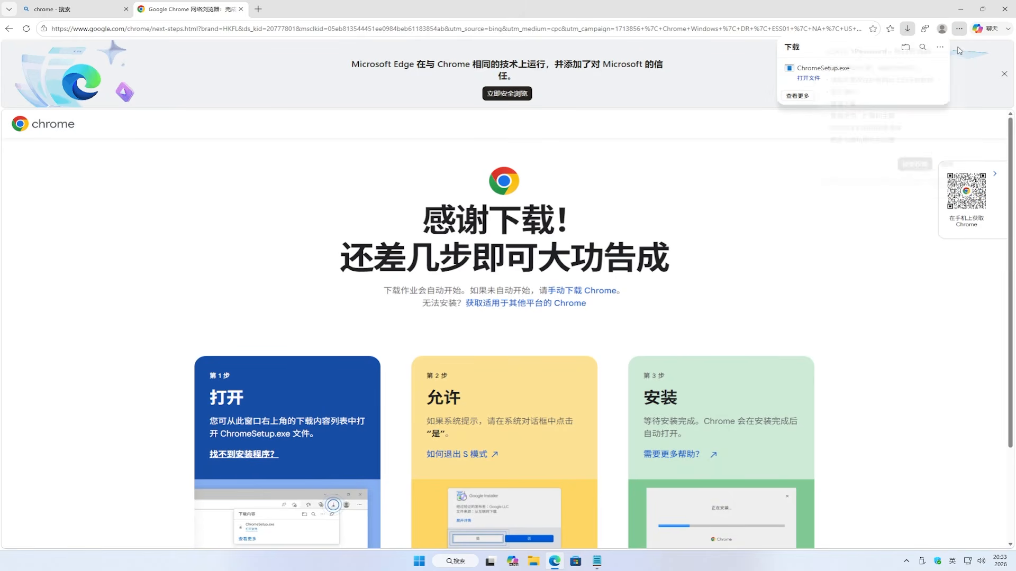
click(999, 15)
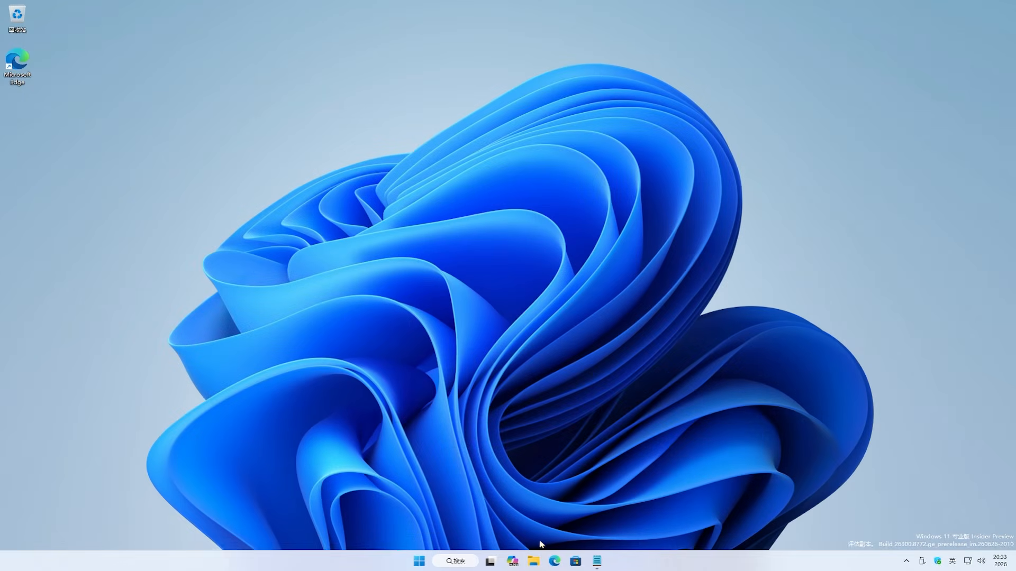
Run ChromeSetup from the Downloads folder in File Explorer, allowing it to make changes to the device, and close the folder window
click(533, 560)
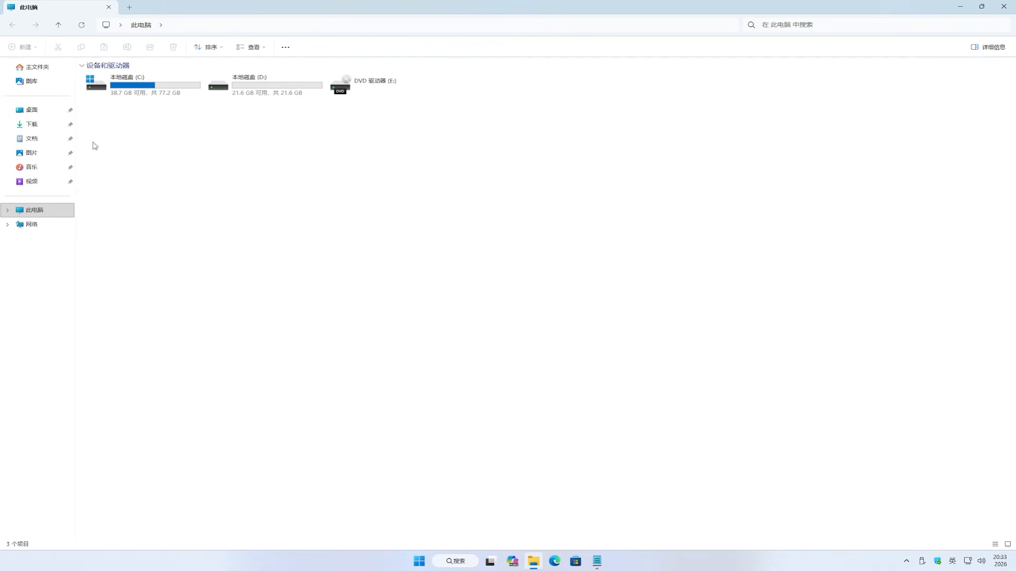
click(52, 125)
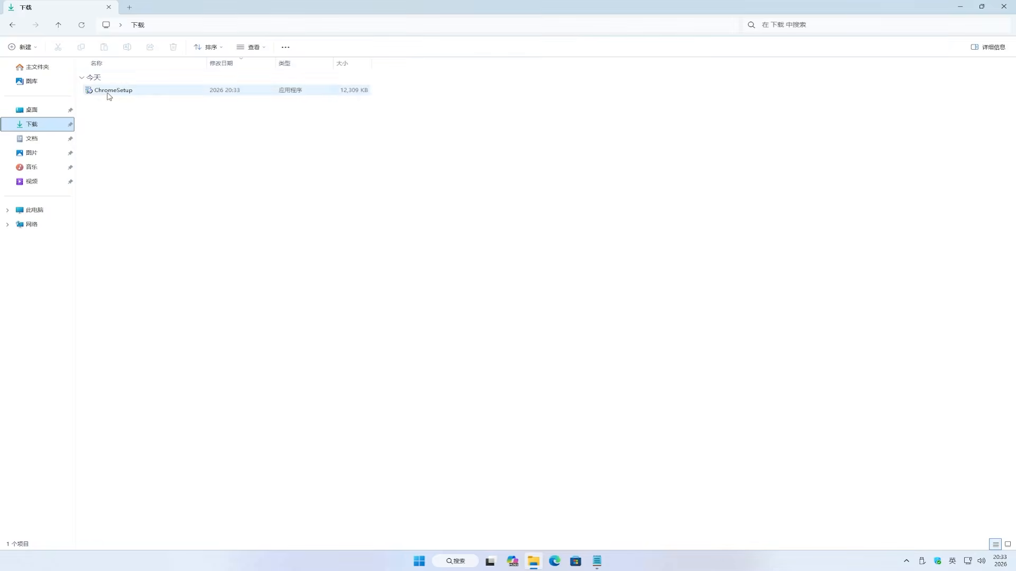
double_click(108, 91)
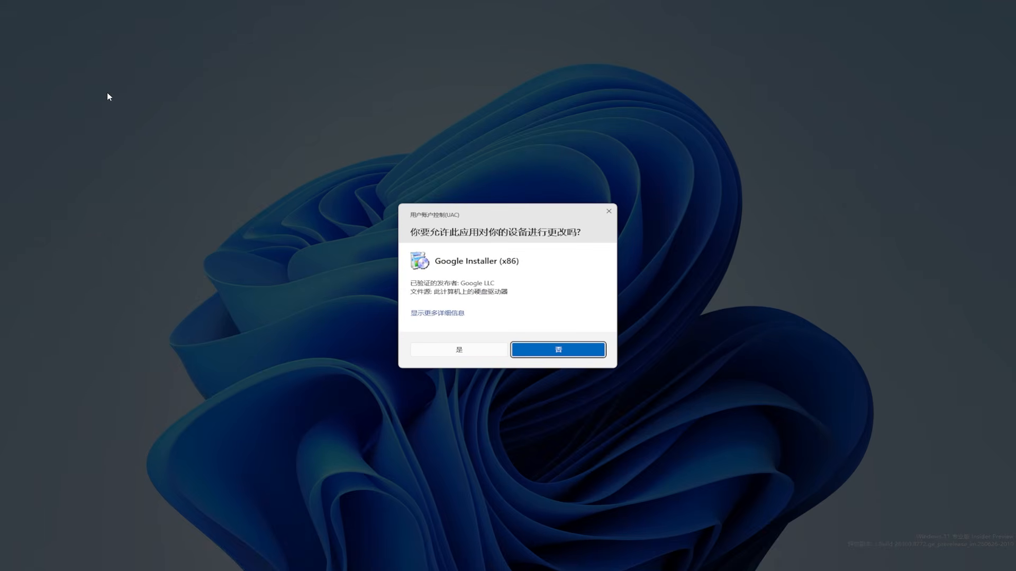
click(477, 352)
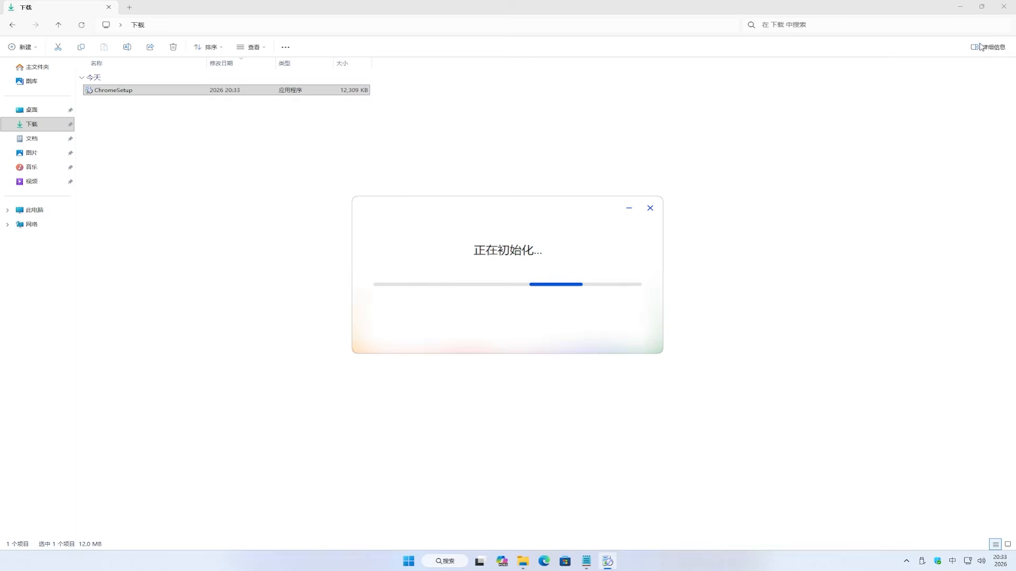
click(1003, 7)
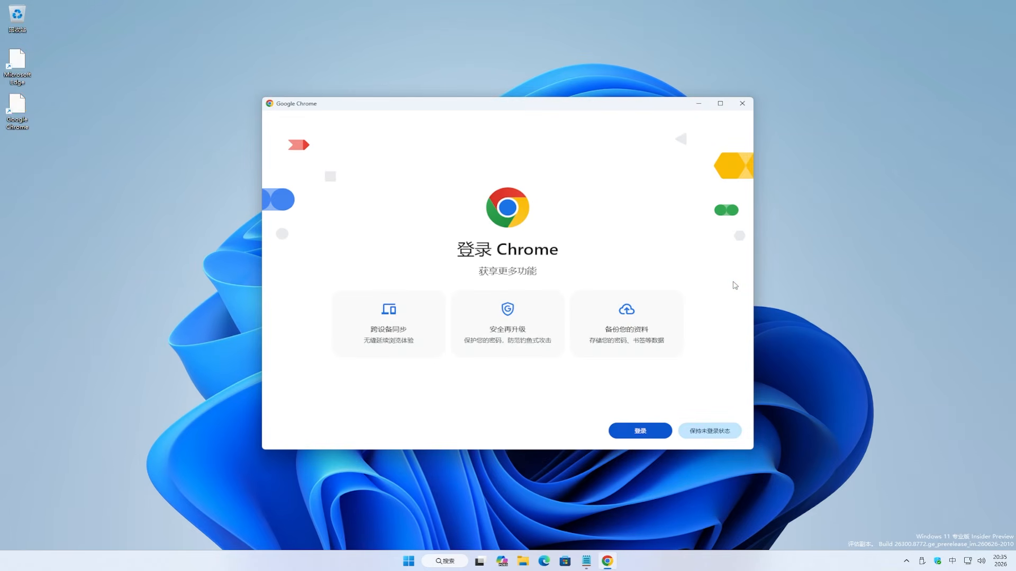
Stay signed out on Chrome's welcome screen and maximize the new browser window
click(712, 430)
click(709, 431)
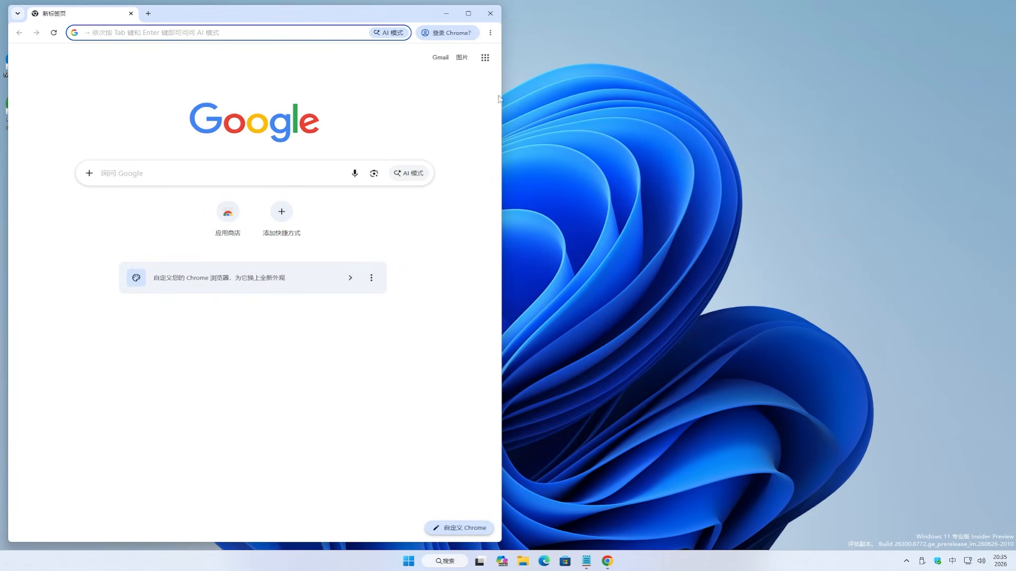
click(468, 14)
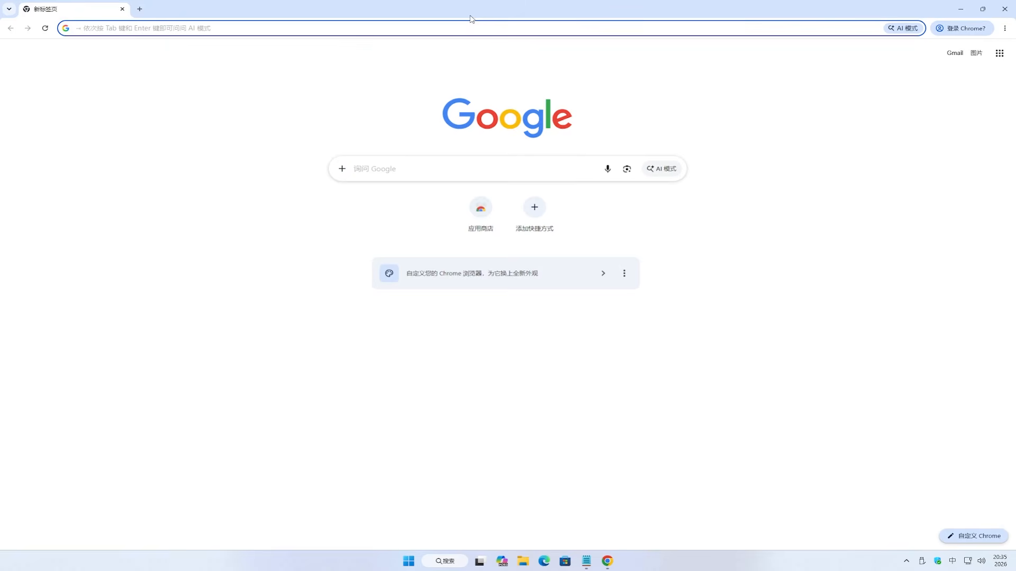
Open the About Google Chrome page to check the installed version and its update status
click(1006, 30)
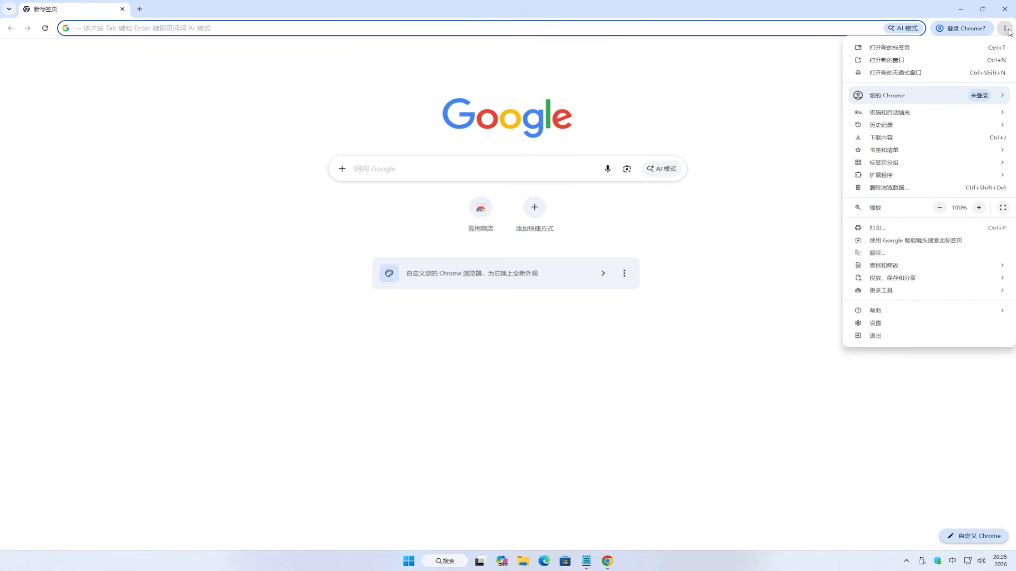
mouse_move(935, 312)
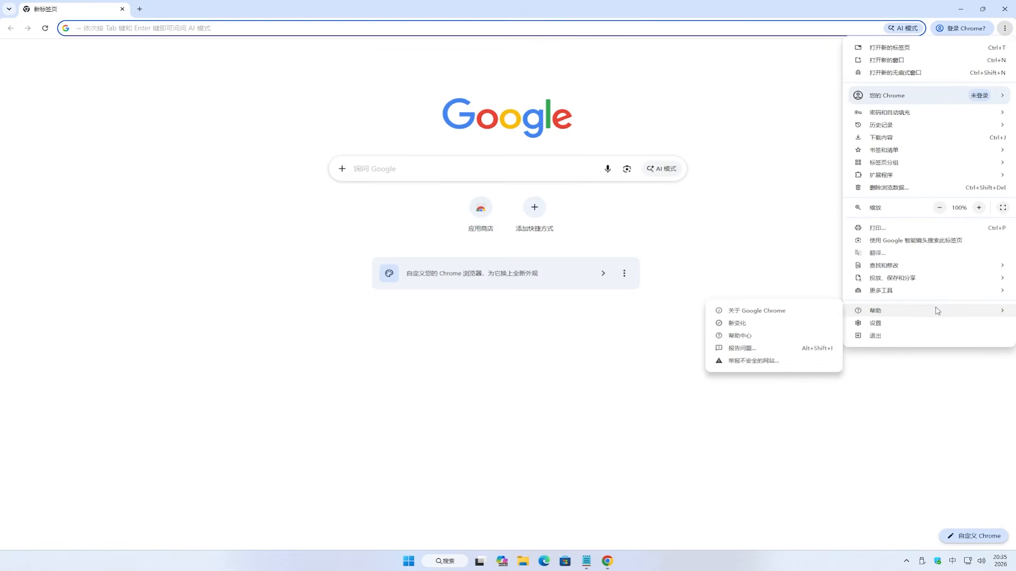
click(818, 312)
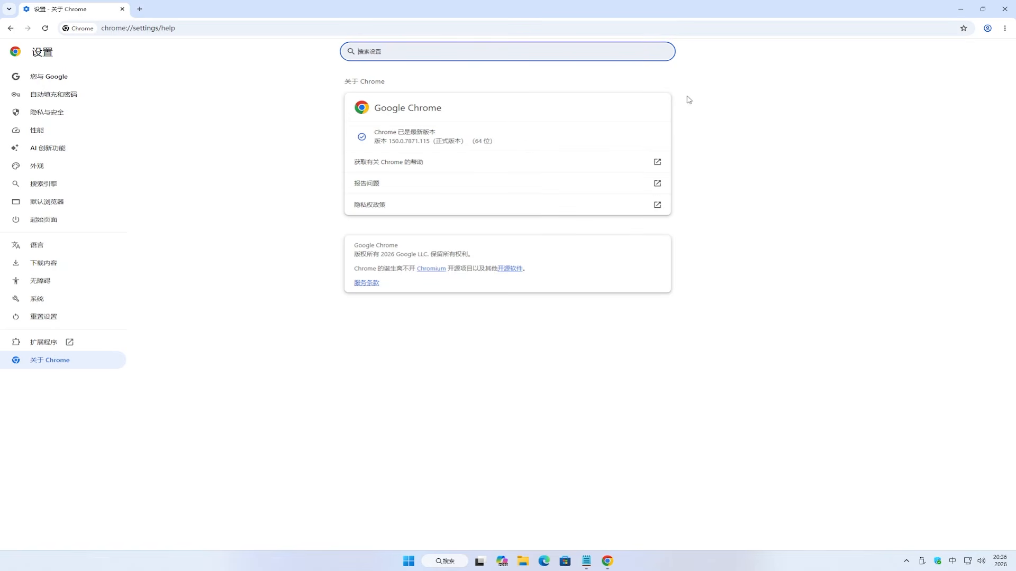
Open Chrome's extension management page and enable developer mode
click(1005, 28)
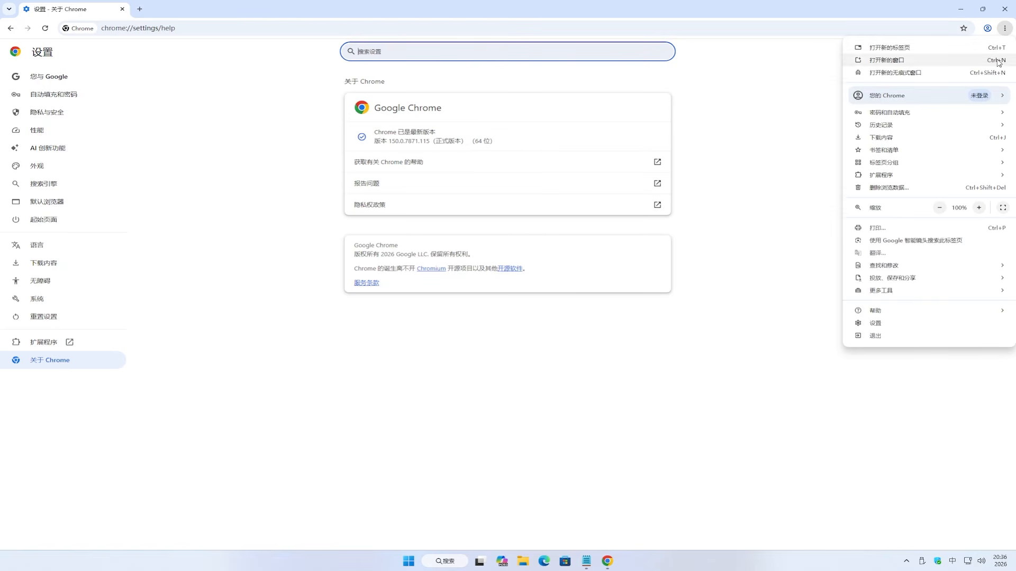
mouse_move(952, 177)
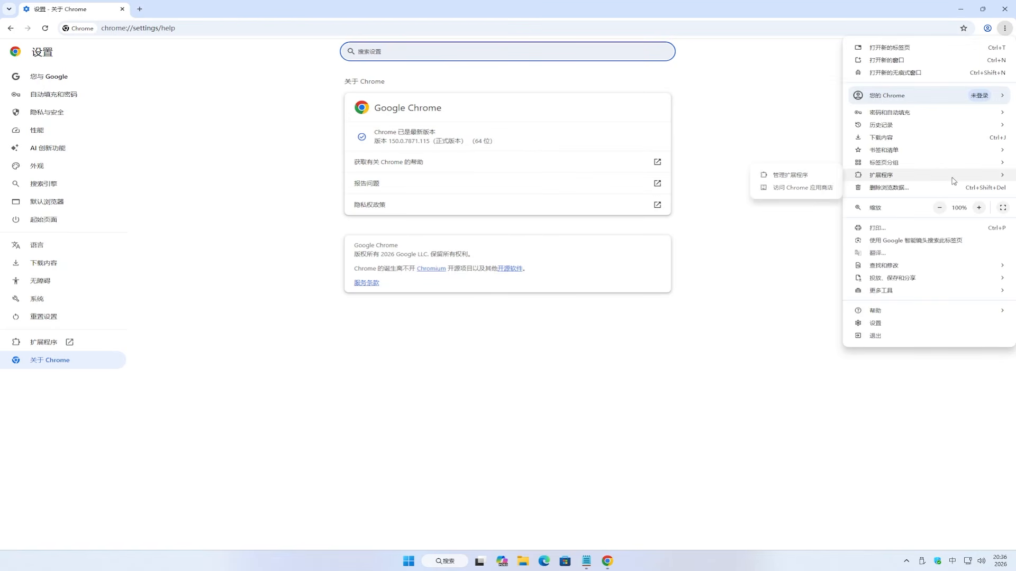
click(808, 175)
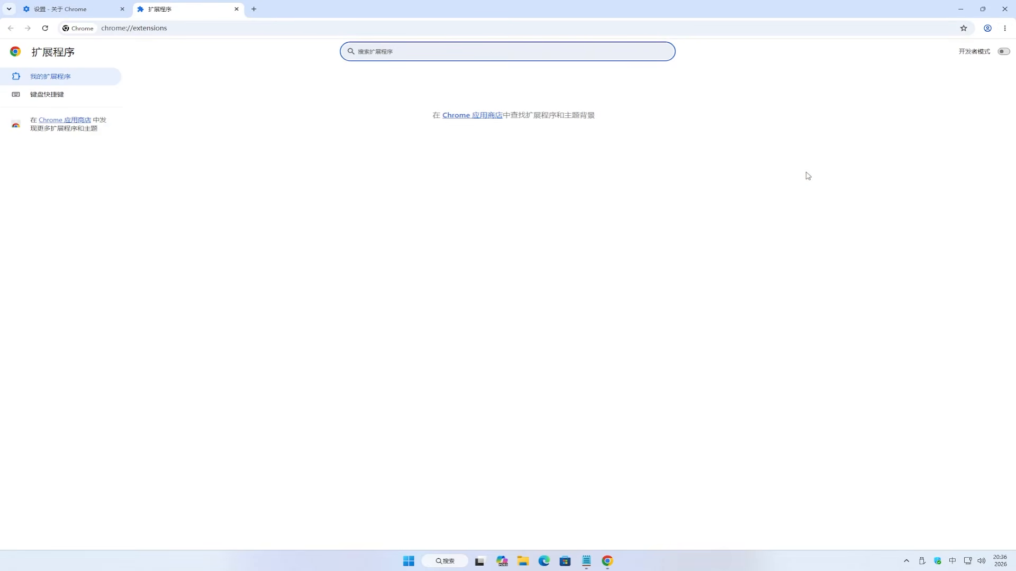
click(1003, 52)
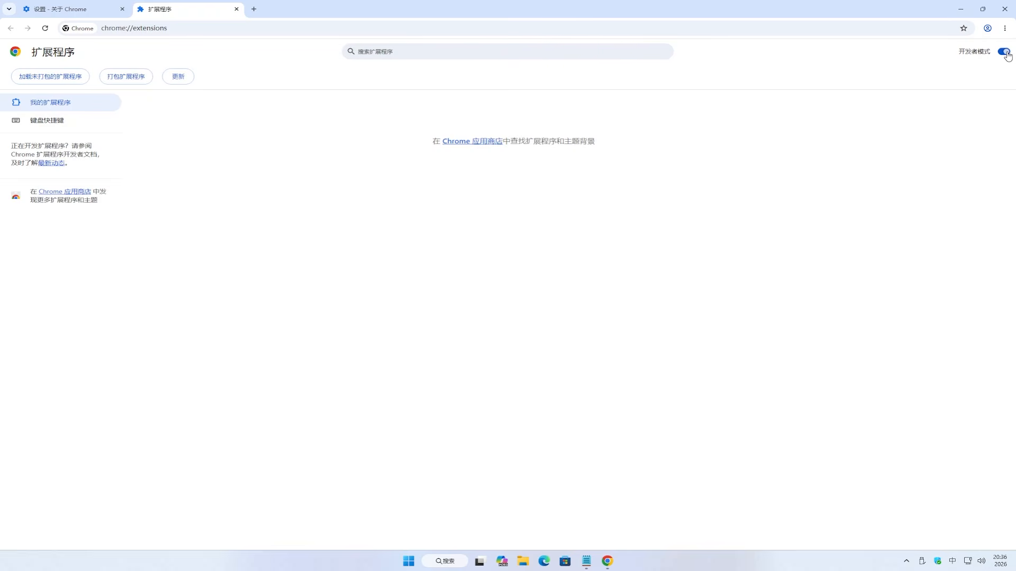
Search Google for "ublock origin" in a new tab and open the ublockorigin.com result
click(254, 10)
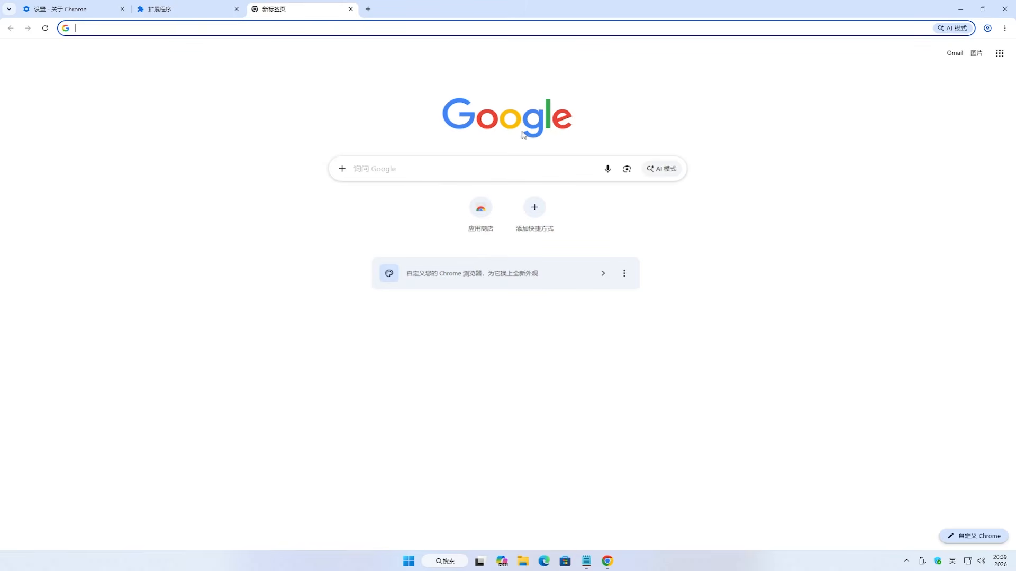
click(575, 169)
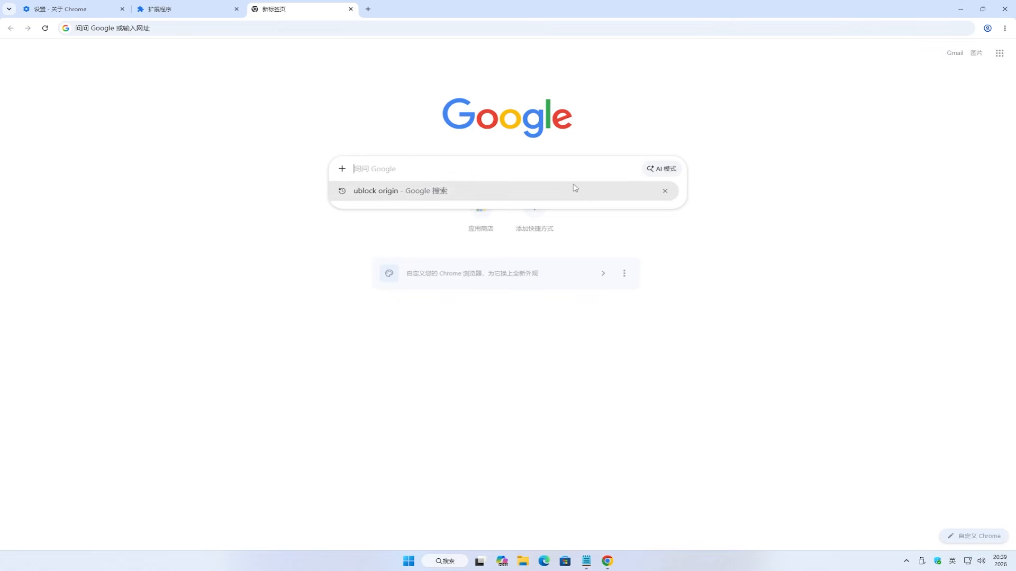
click(571, 194)
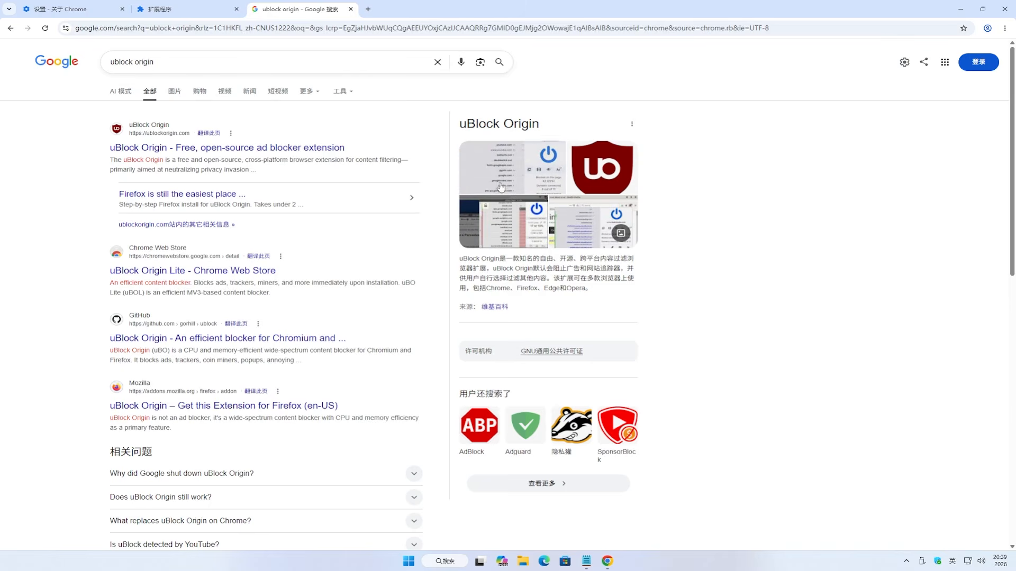
click(316, 153)
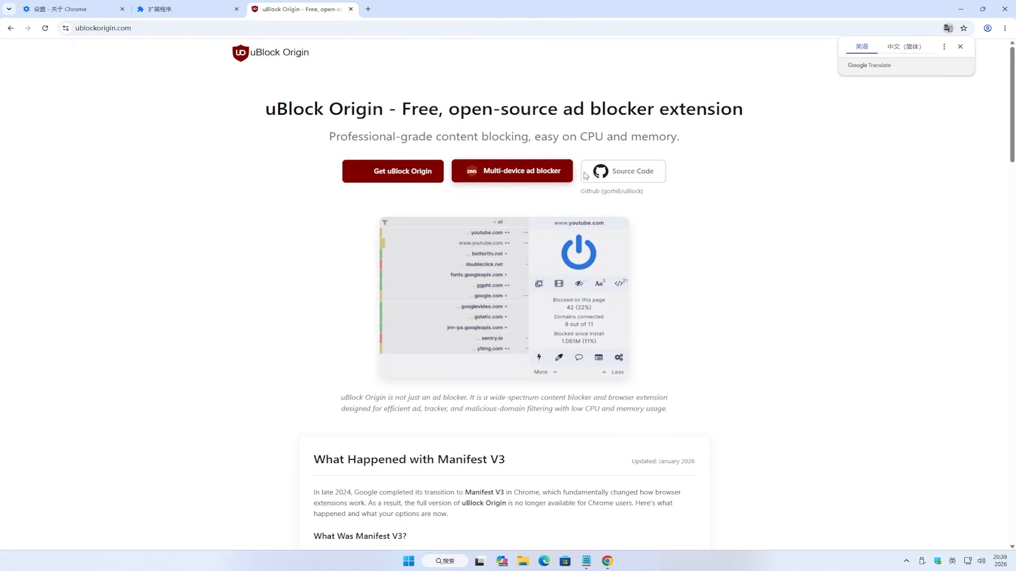
Download uBlock0_1.72.2.chromium.zip from the latest release of the gorhill/uBlock GitHub repository linked as the source code
click(613, 176)
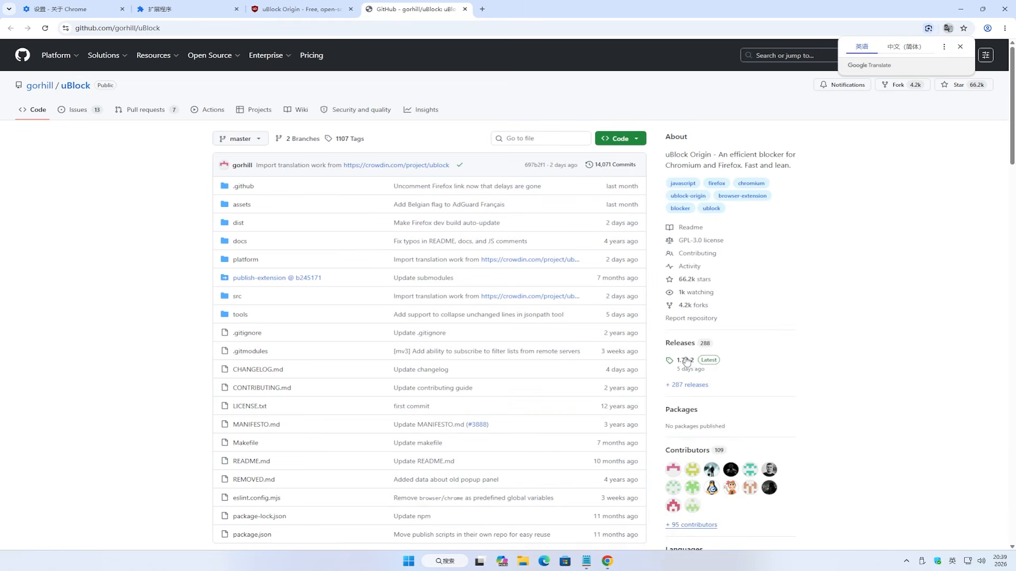
click(686, 361)
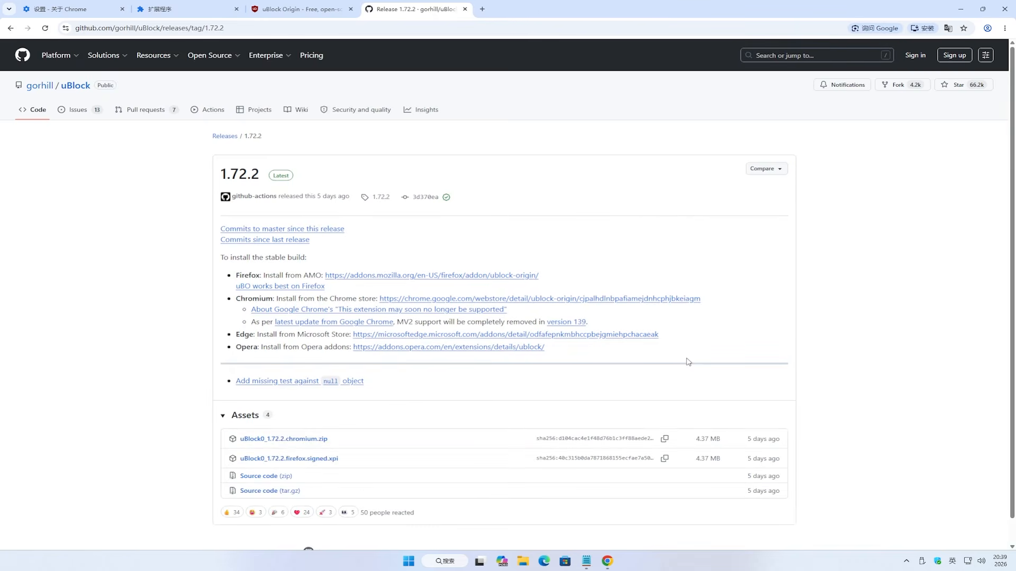
click(322, 441)
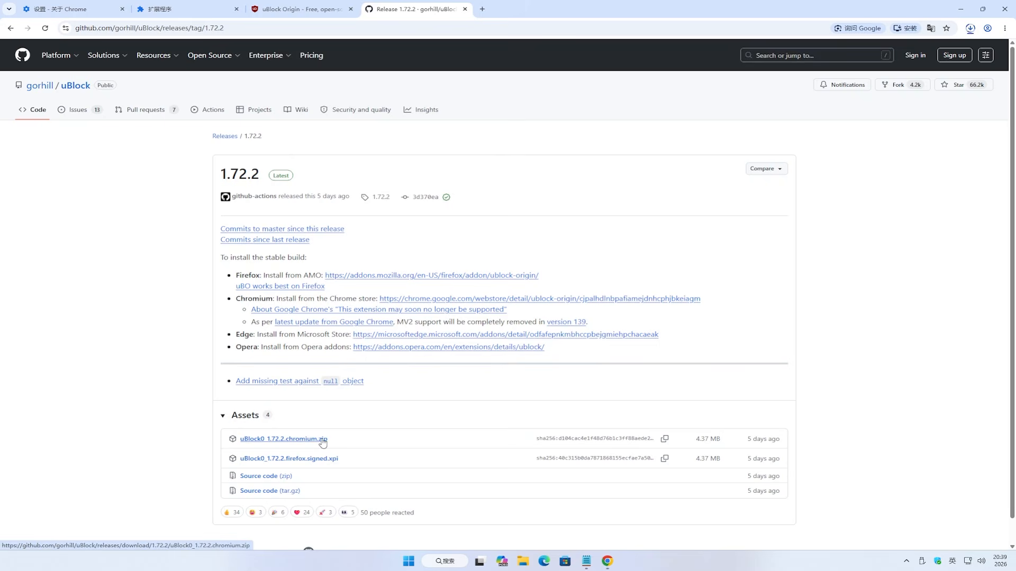
Show the downloaded uBlock0_1.72.2.chromium archive in its folder and extract all its files to the default destination
click(970, 29)
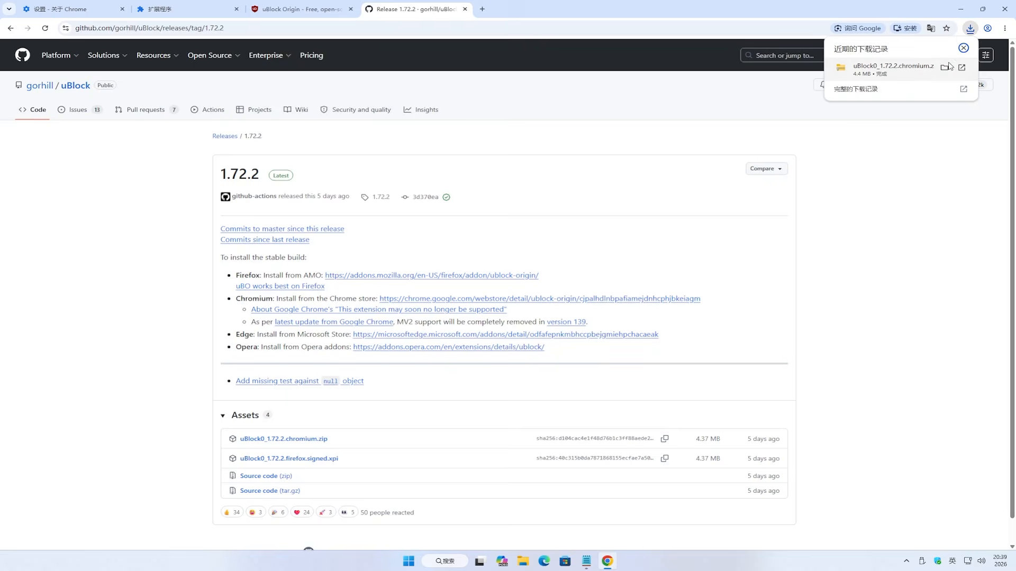
click(945, 70)
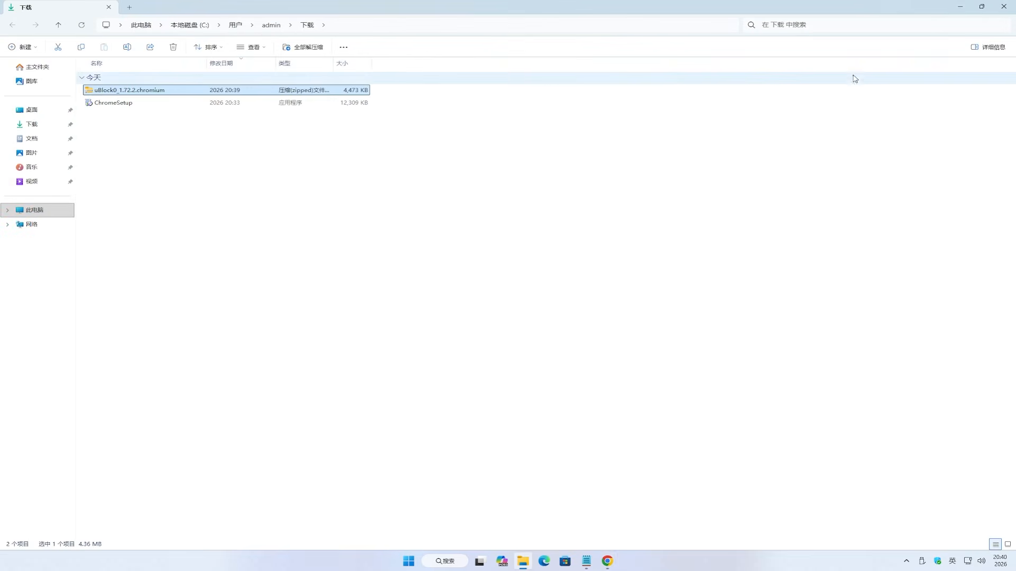
right_click(178, 94)
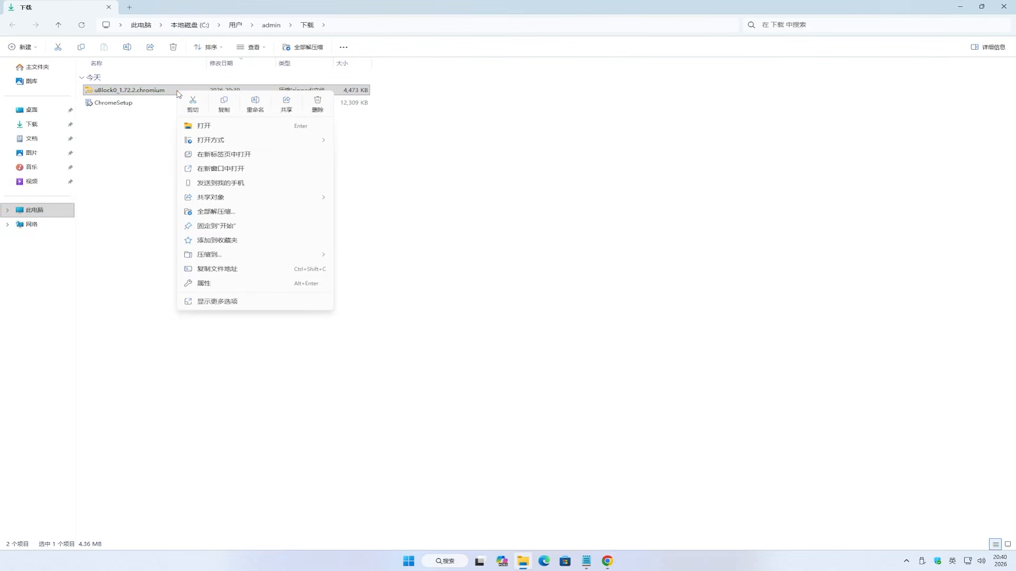
click(274, 211)
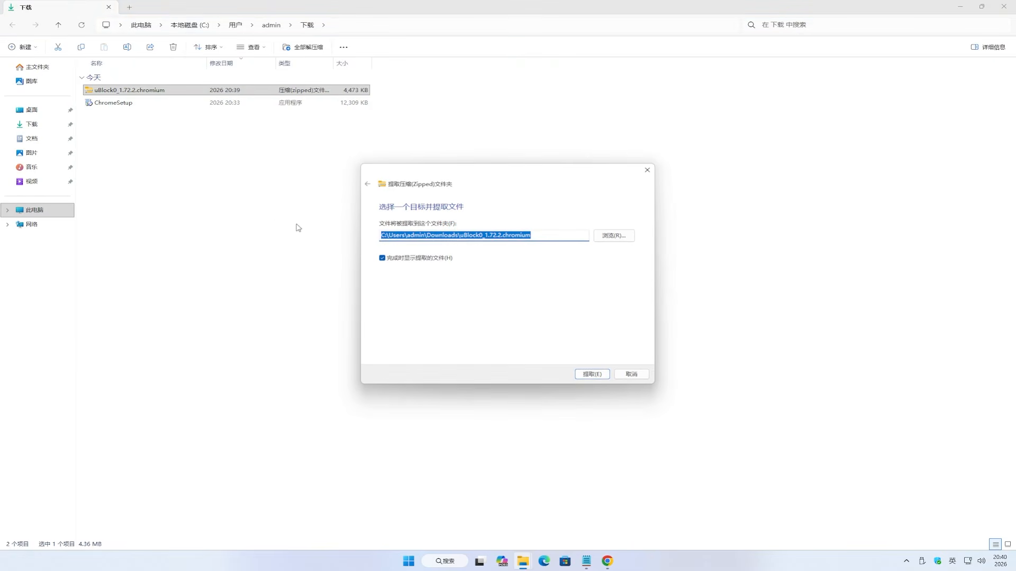
click(591, 374)
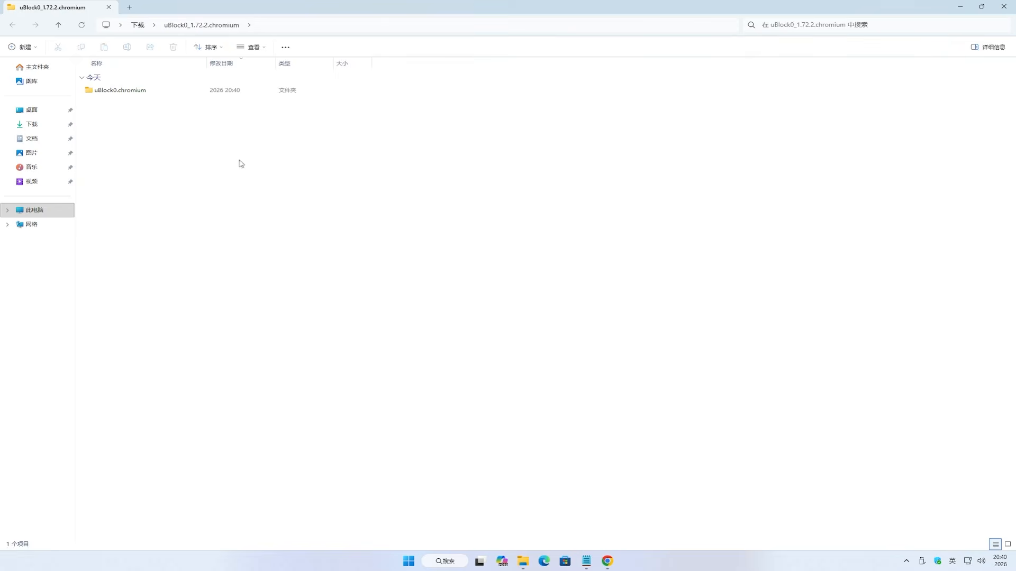
Copy the full path of the extracted uBlock0.chromium subfolder and close both File Explorer windows
double_click(150, 91)
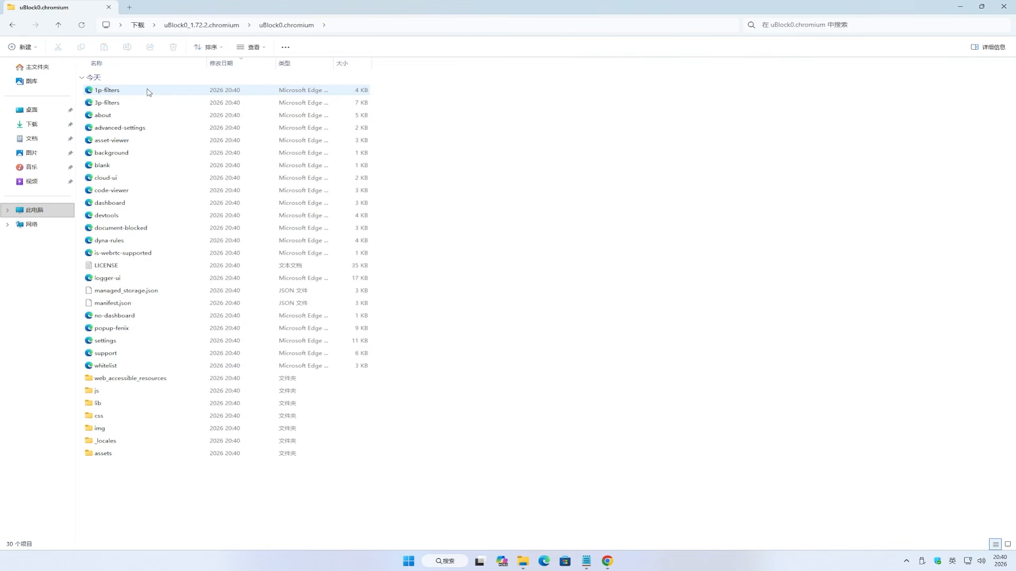
click(398, 29)
right_click(398, 25)
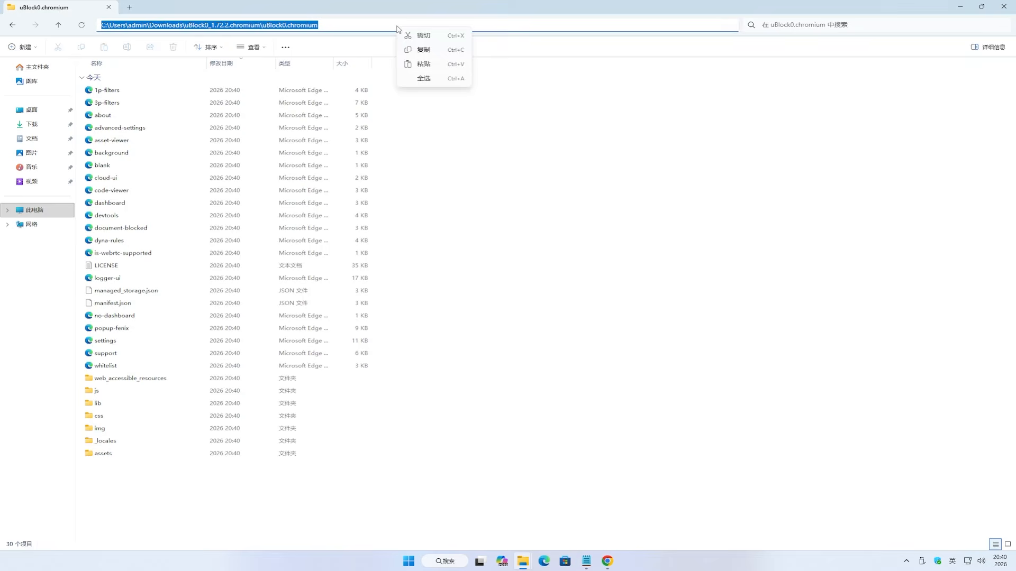
click(426, 52)
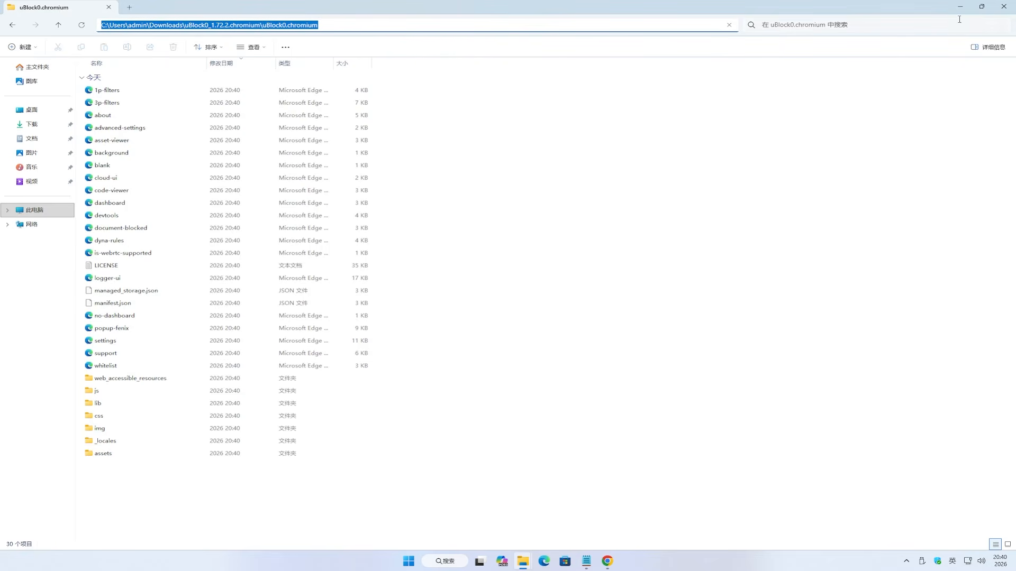
click(1004, 7)
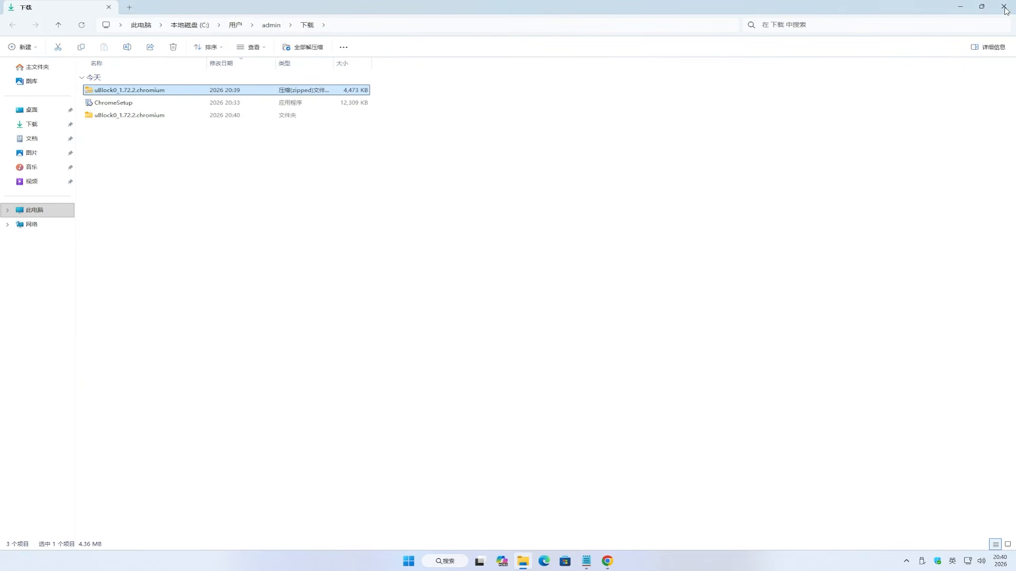
click(1004, 7)
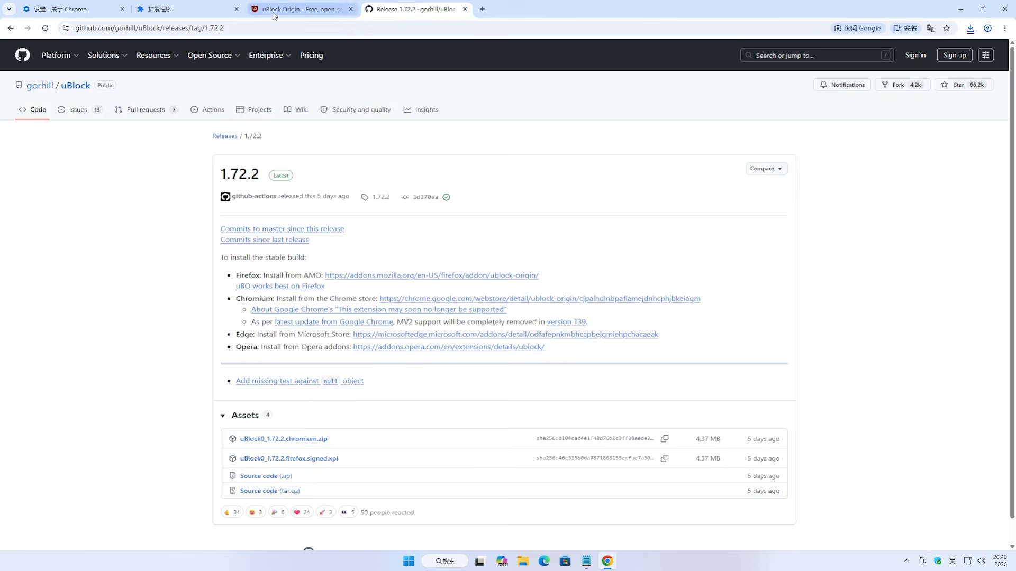
Try to load the unpacked extension from Downloads\uBlock0_1.72.2.chromium\uBlock0.chromium on the extensions page
mouse_move(214, 14)
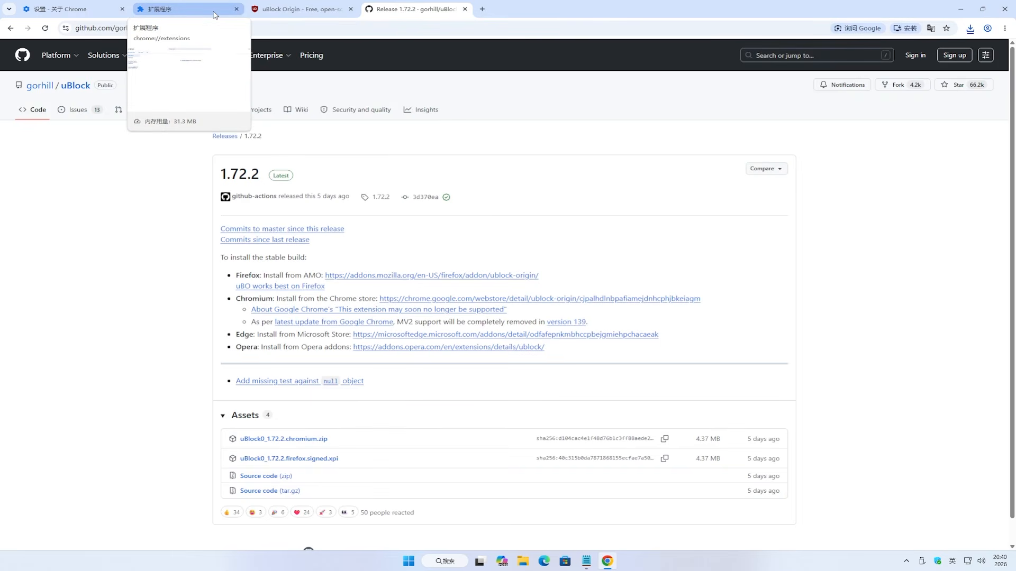
click(214, 15)
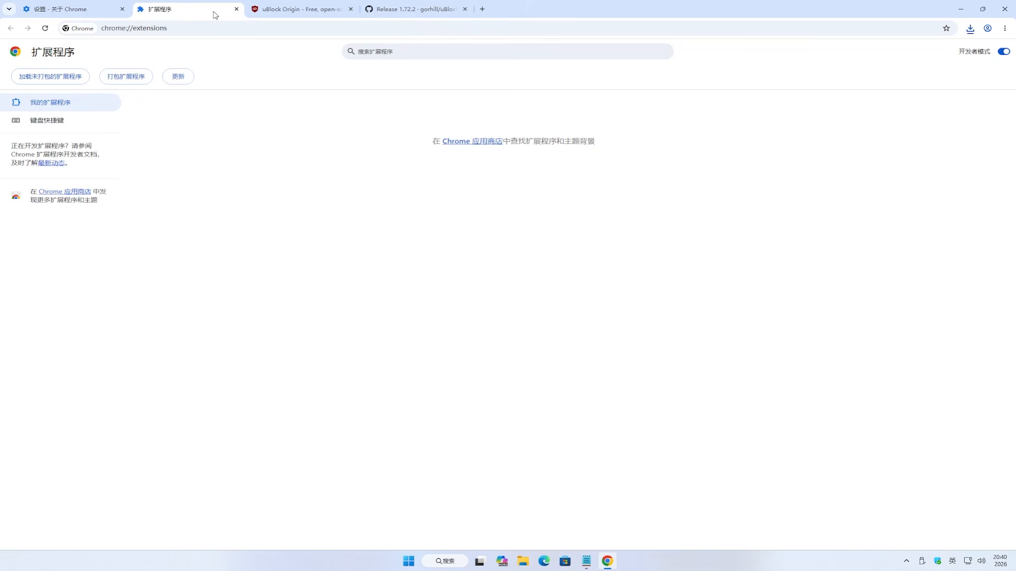
click(71, 80)
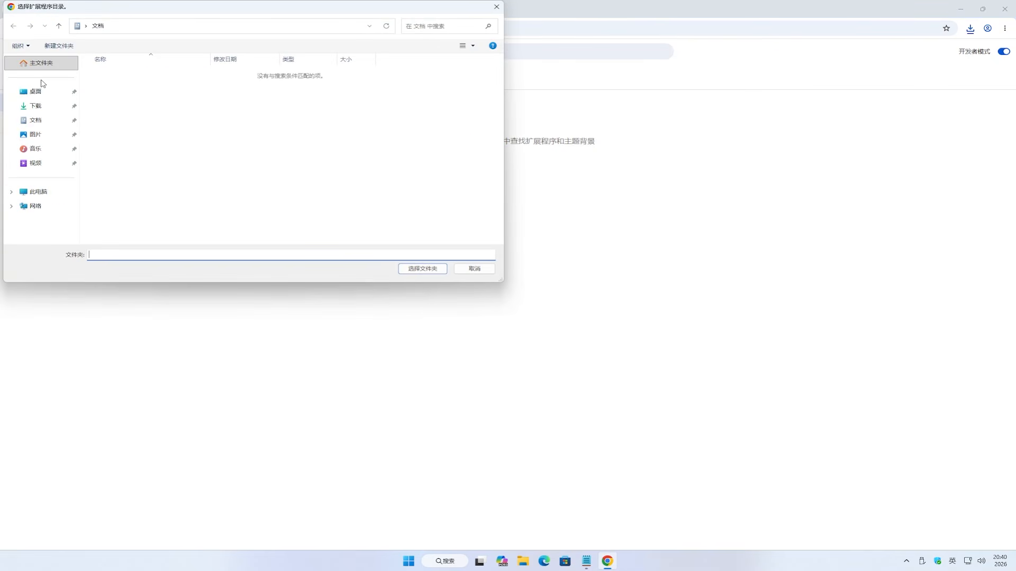
click(44, 106)
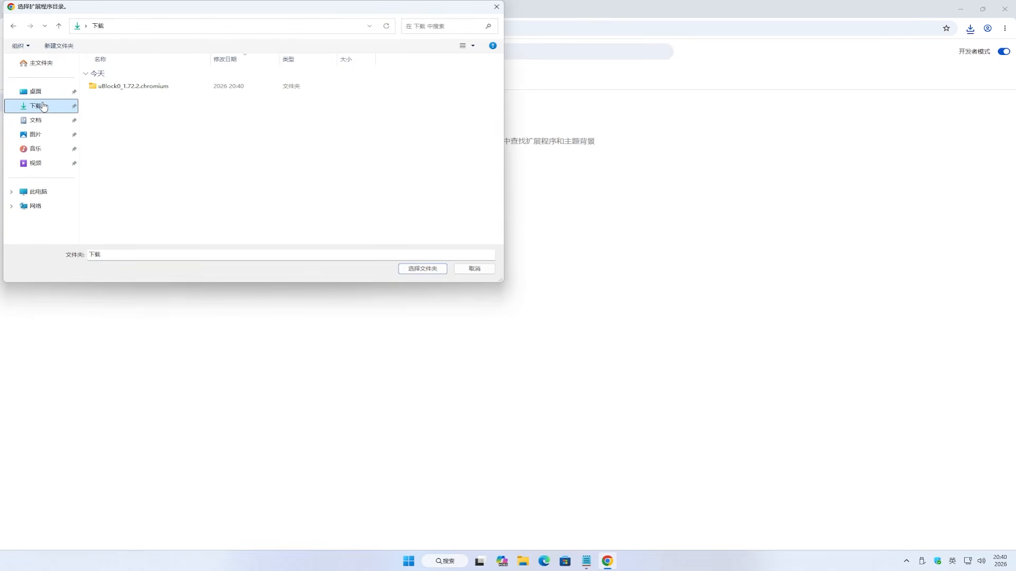
double_click(118, 86)
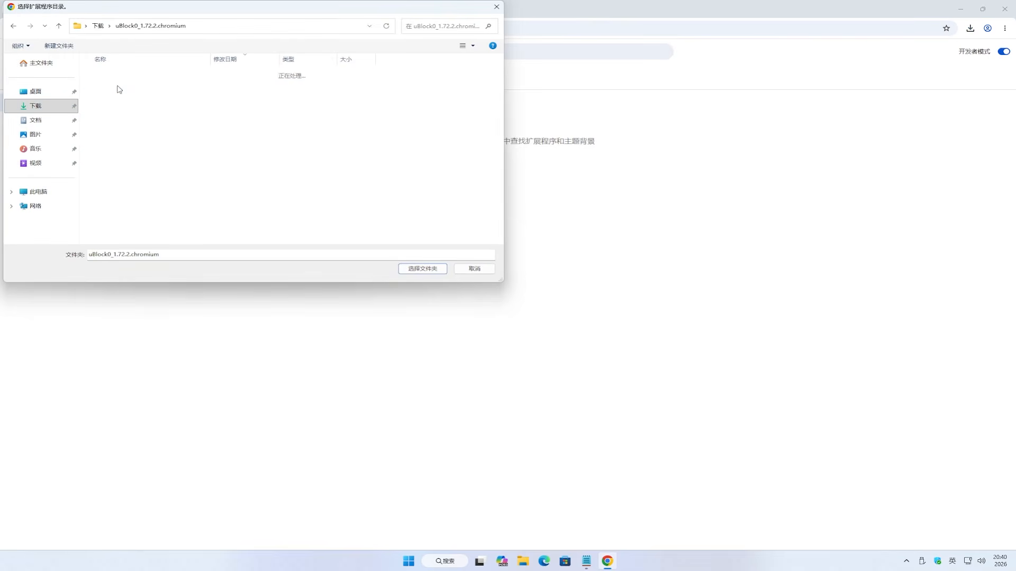
click(119, 88)
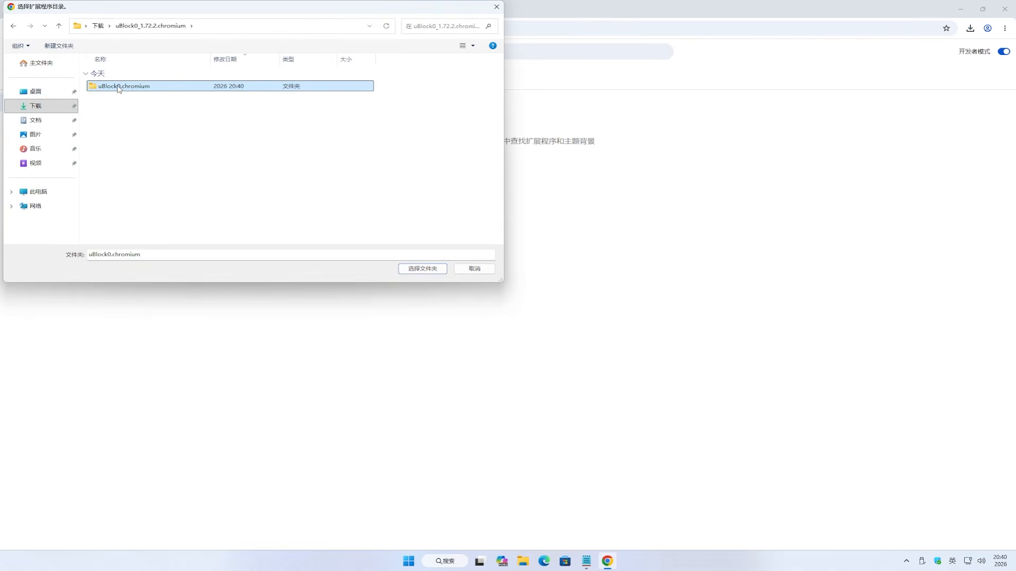
click(437, 269)
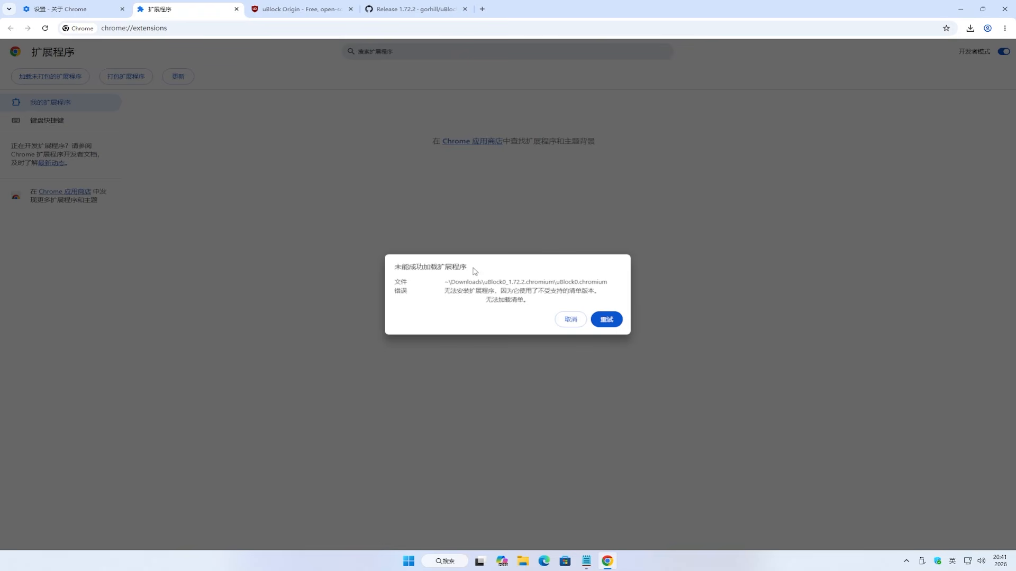
click(569, 319)
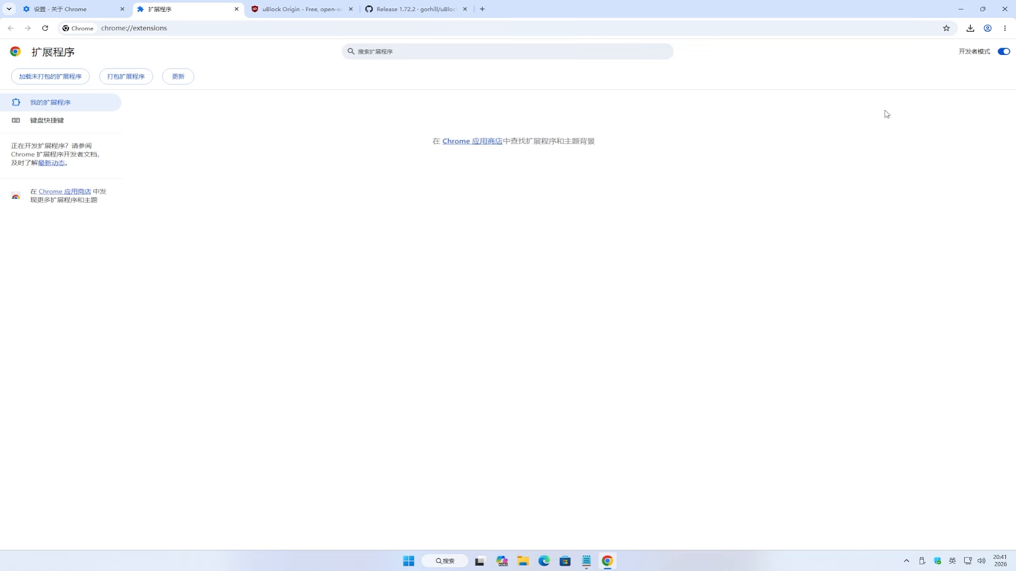
Close Chrome and open its desktop shortcut's properties, ready to append text after chrome.exe" in the target
click(1004, 9)
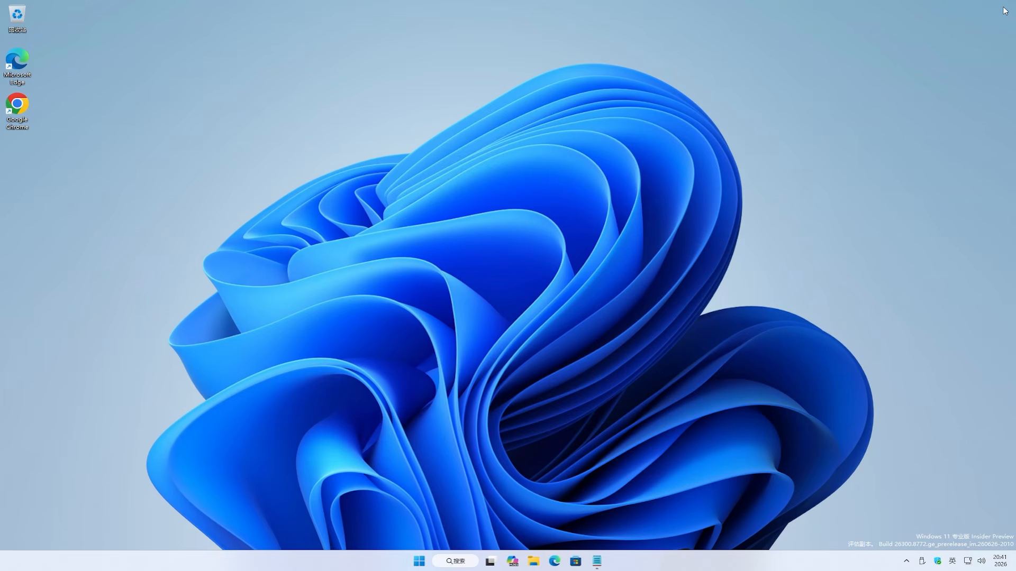
right_click(24, 107)
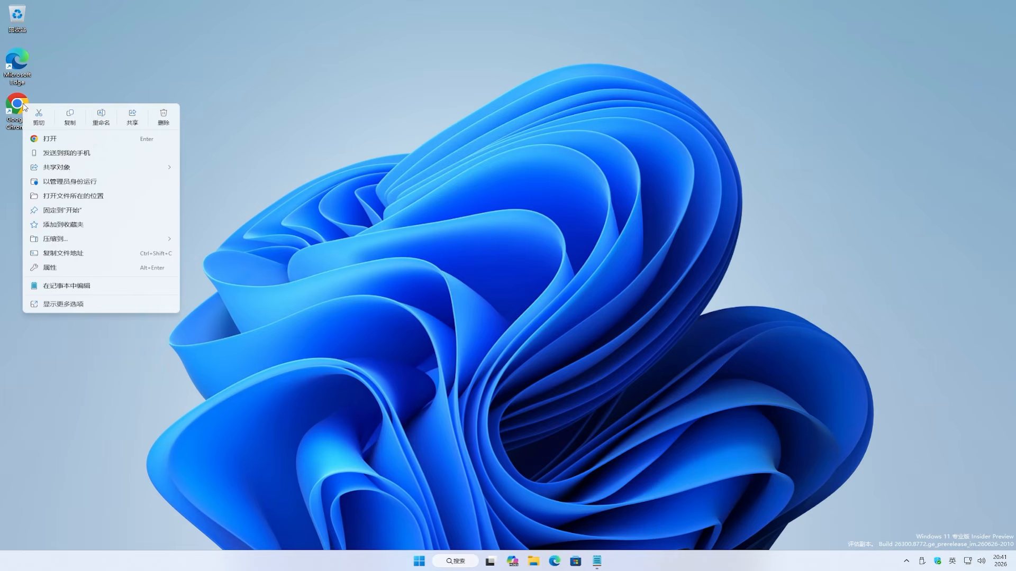
click(149, 268)
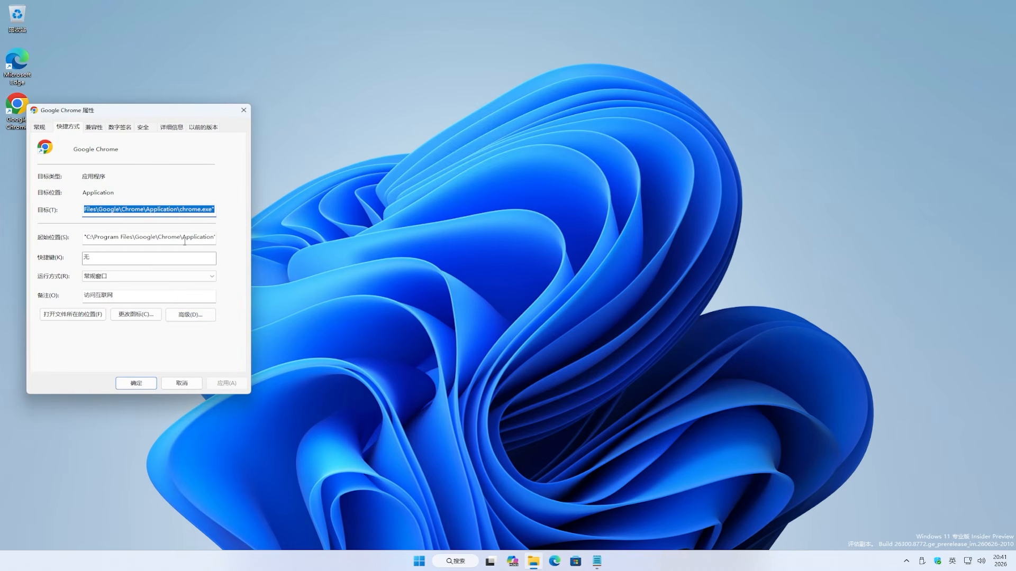
click(209, 210)
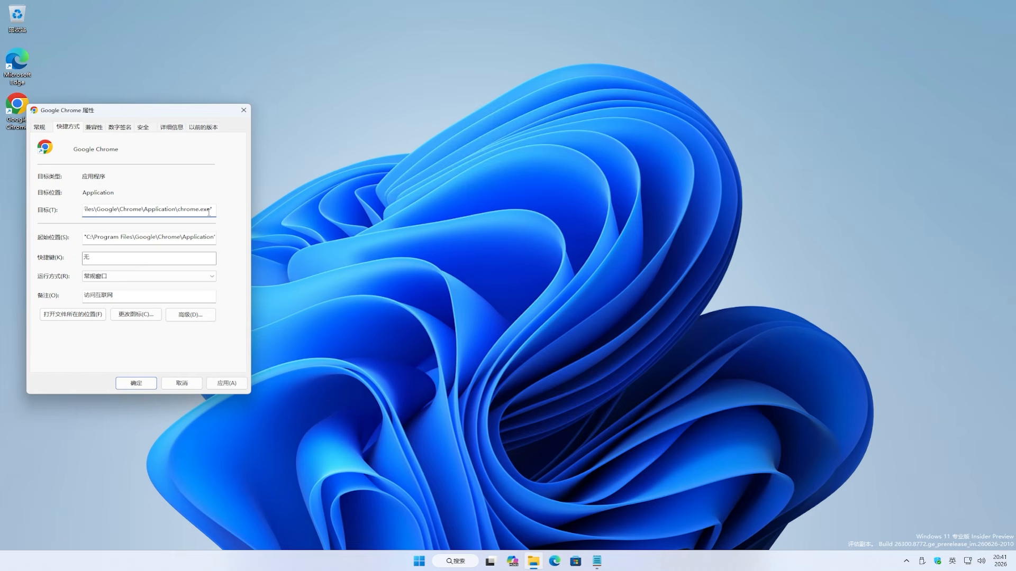
Switch to Notepad, copy "--enable-features=AllowLegacyMV2Extensions --disable-features=ExtensionManifestV2Unsupported,ExtensionManifestV2Disabled" from 1.bat, and minimize the window
click(596, 561)
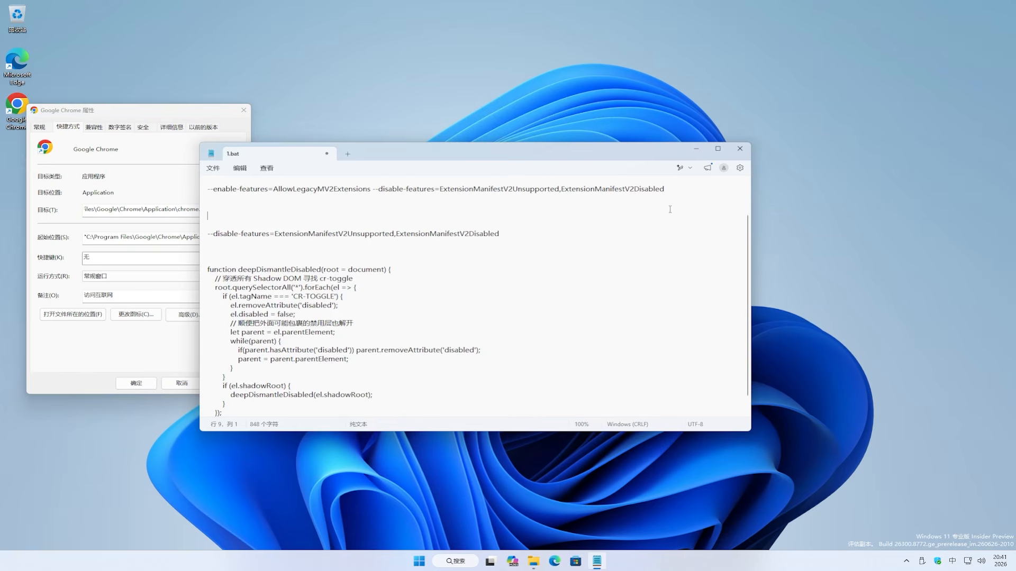
drag(667, 189, 210, 188)
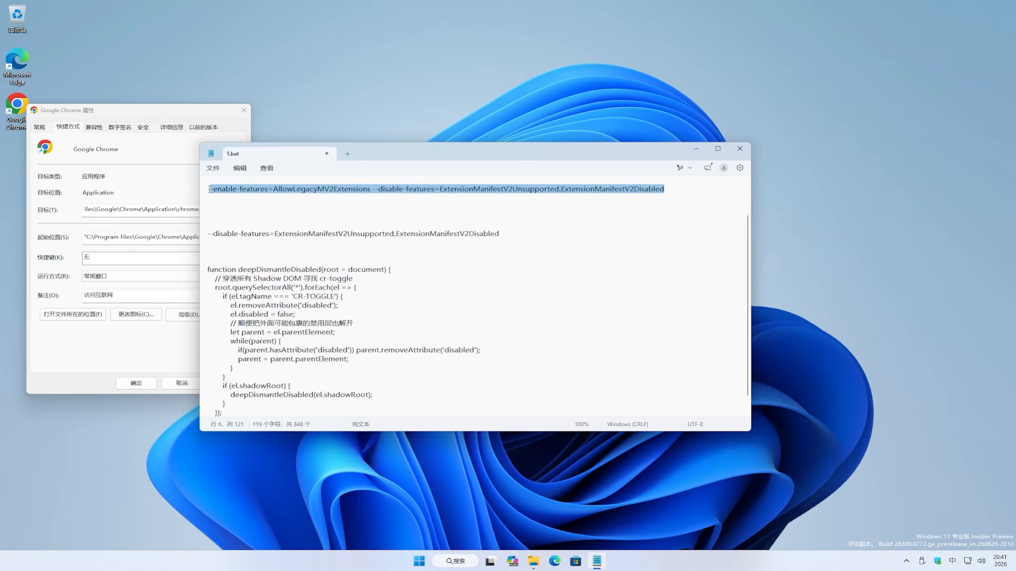
right_click(267, 191)
click(310, 204)
click(696, 148)
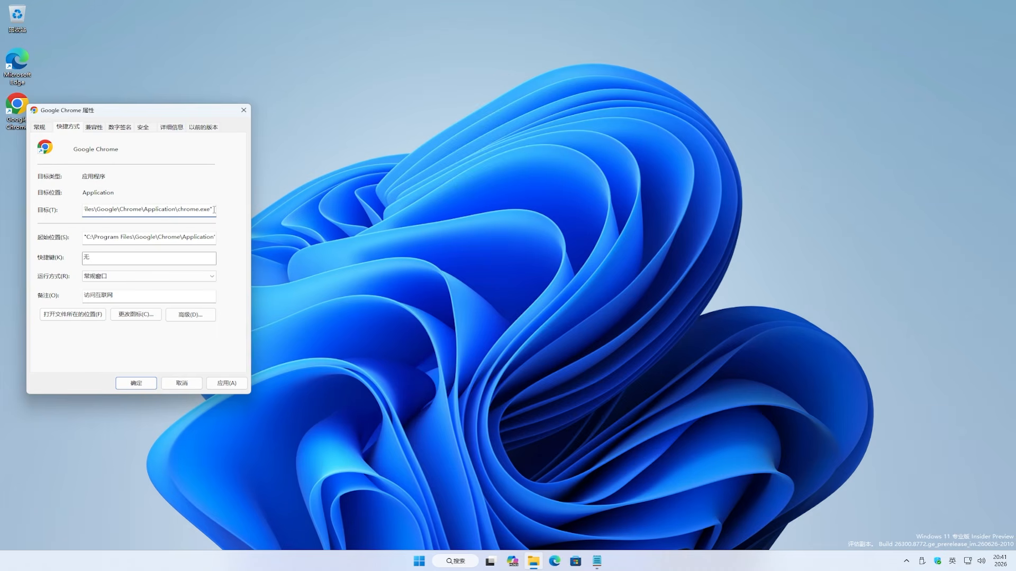
Append the copied launch flags to the Chrome shortcut's target and save the change with administrator permission
key(ctrl+v)
click(128, 387)
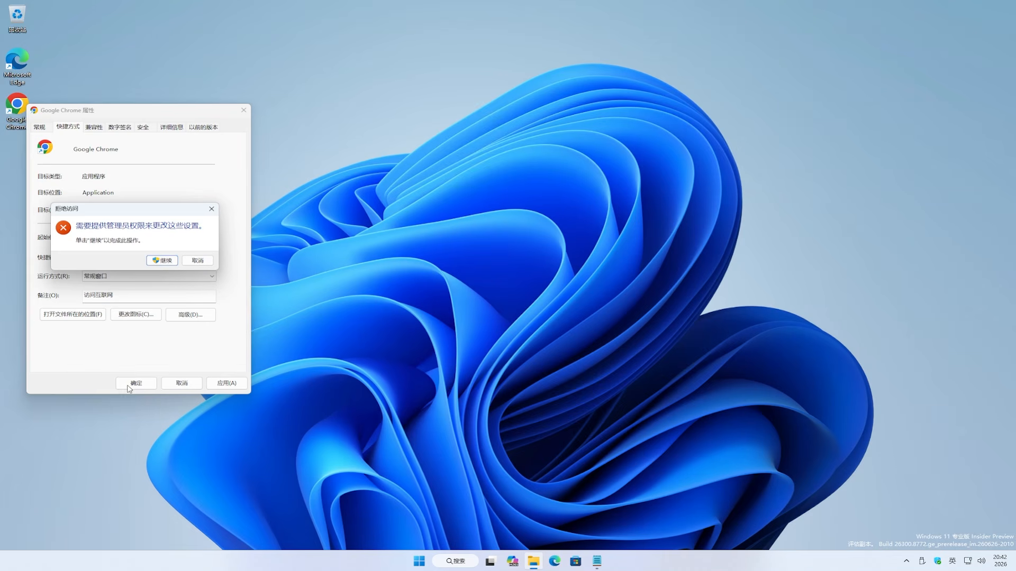
click(162, 260)
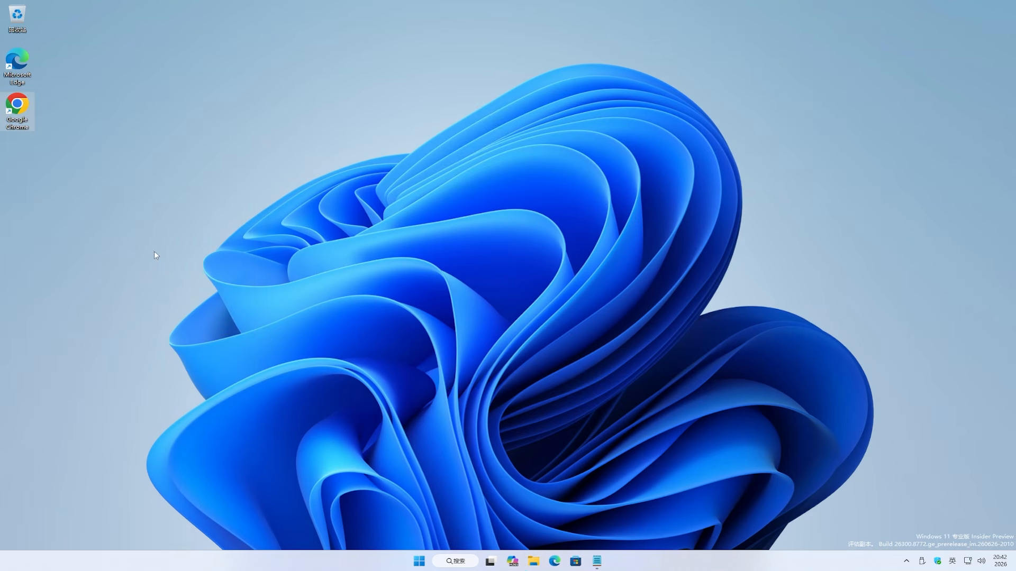
Launch Chrome from the modified desktop shortcut and load the uBlock0.chromium folder as an unpacked extension
double_click(18, 107)
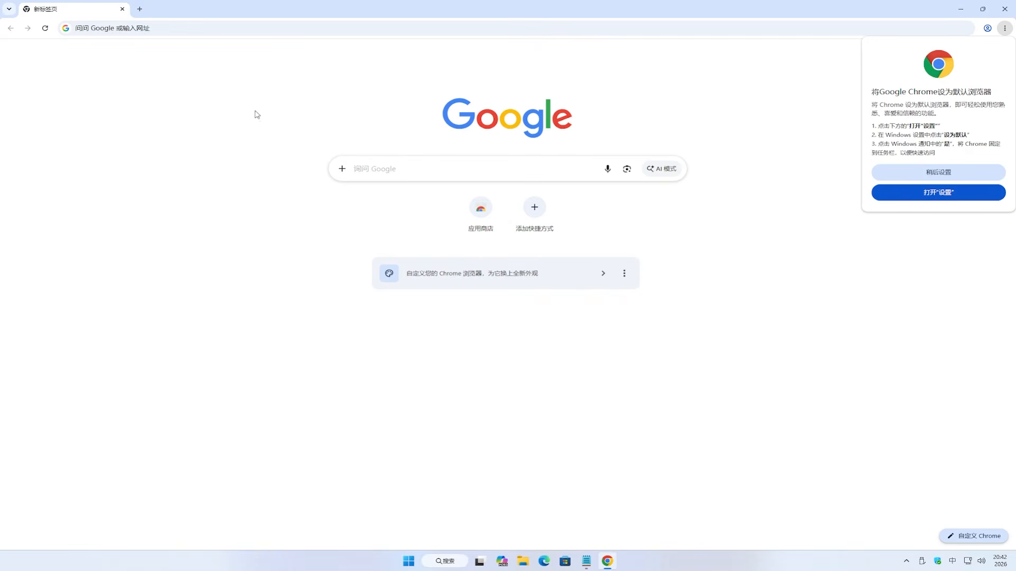
click(1004, 29)
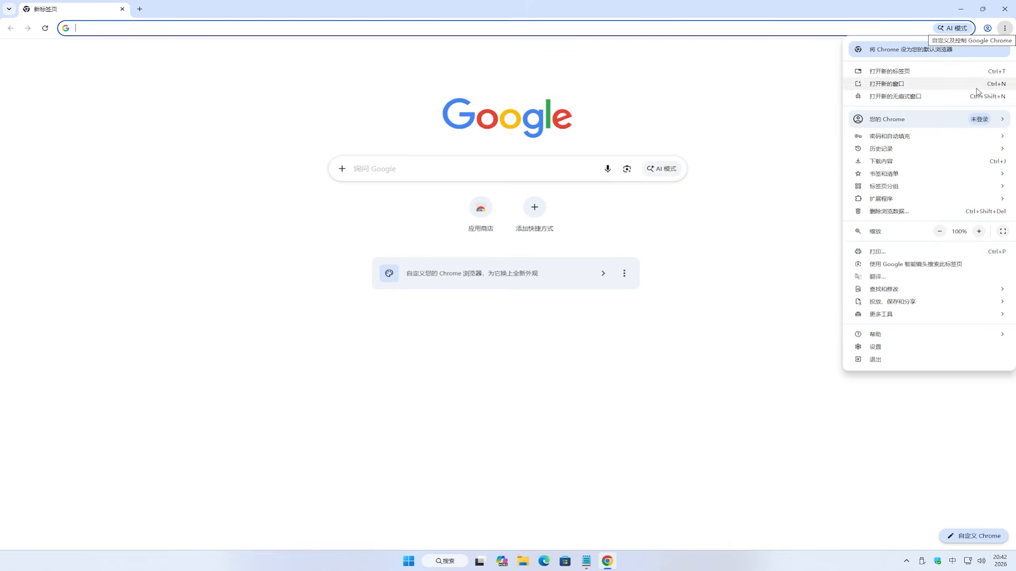
mouse_move(935, 200)
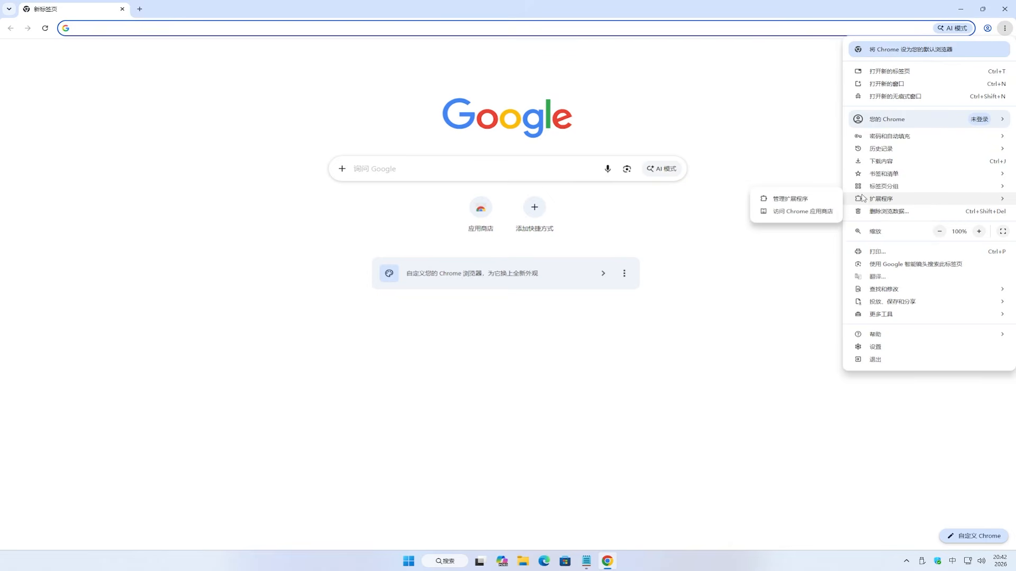
click(822, 198)
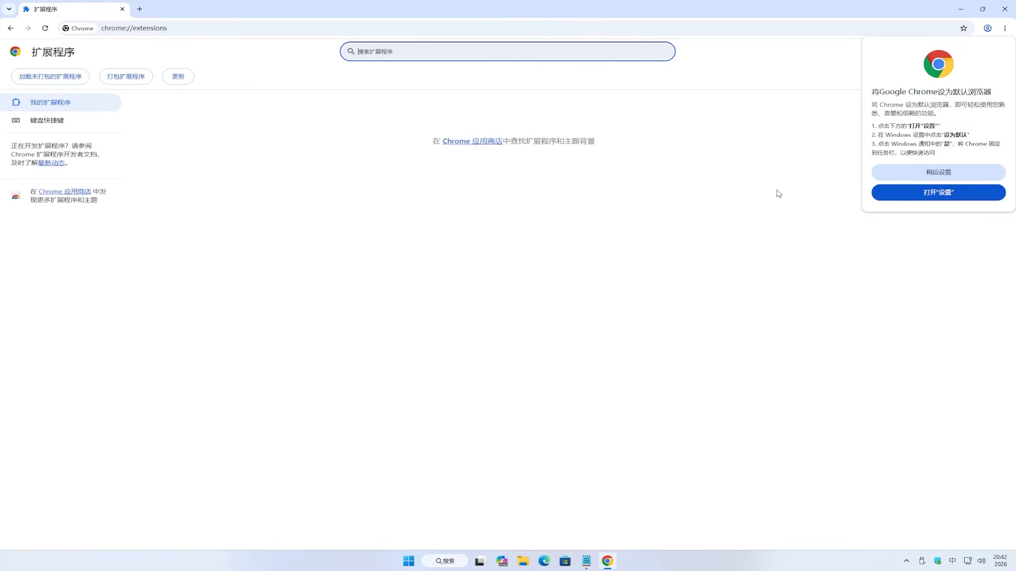
click(62, 78)
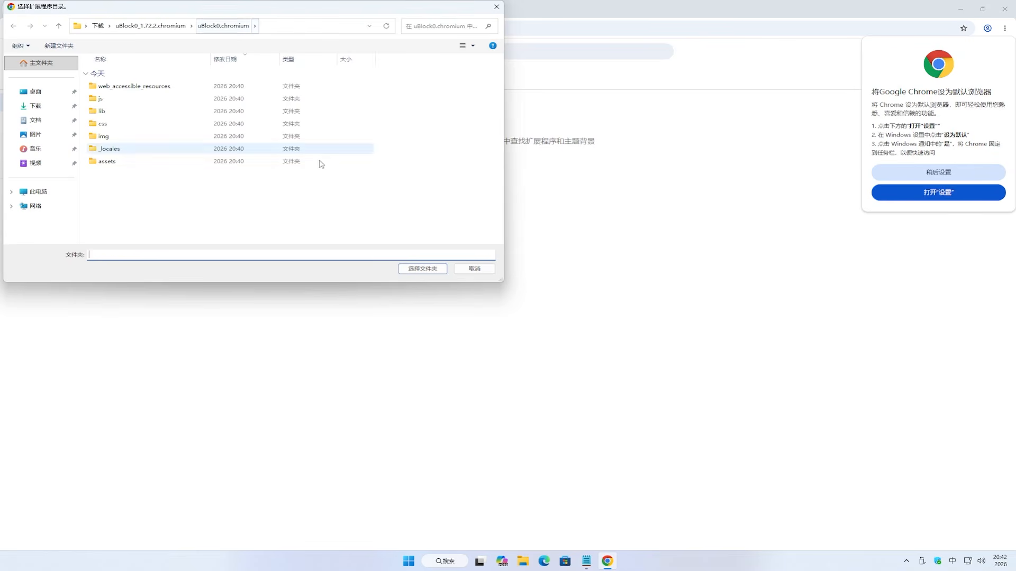
click(437, 270)
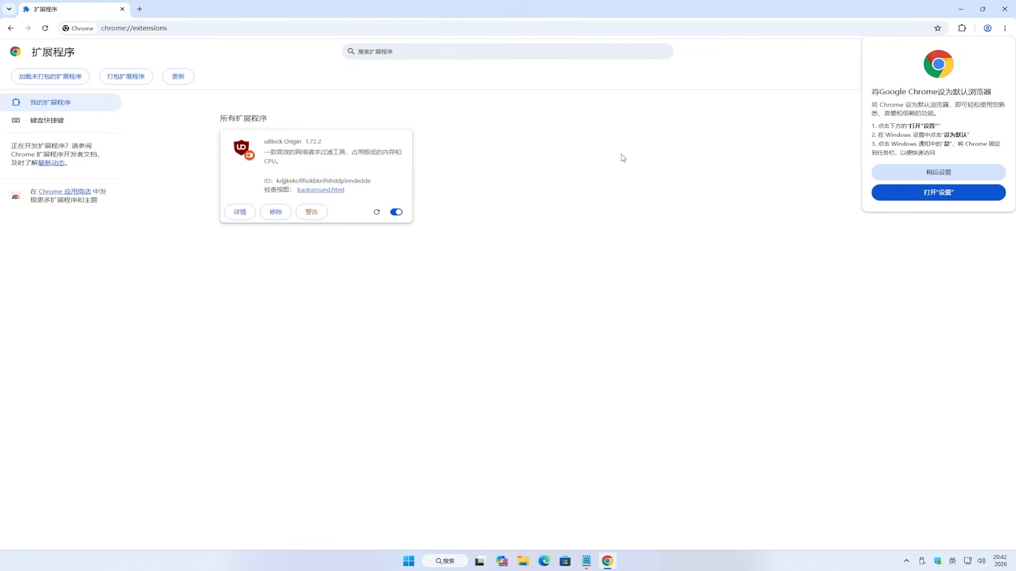
Pin uBlock Origin to the browser toolbar and postpone the prompt to make Chrome the default browser
click(962, 28)
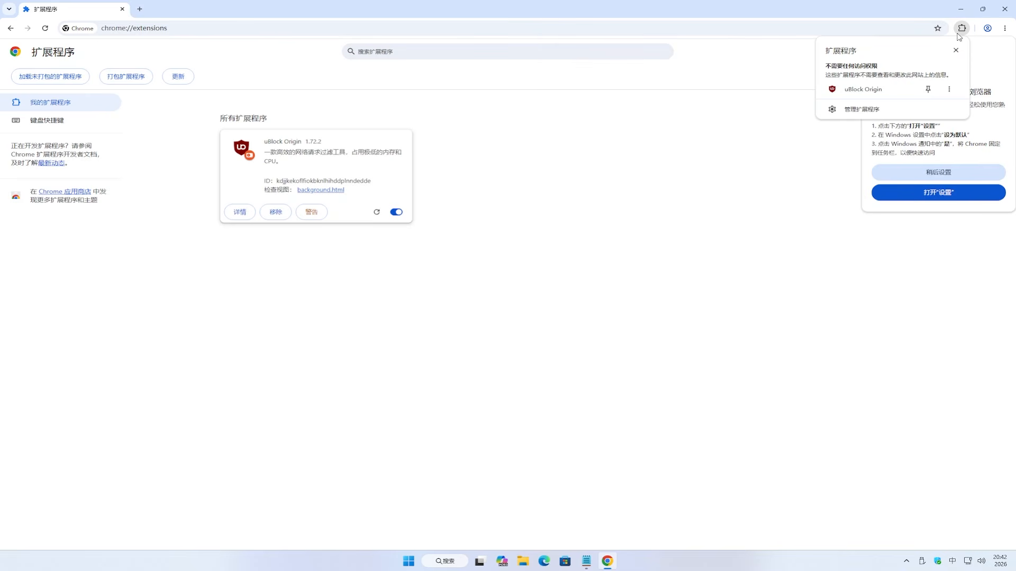
click(927, 90)
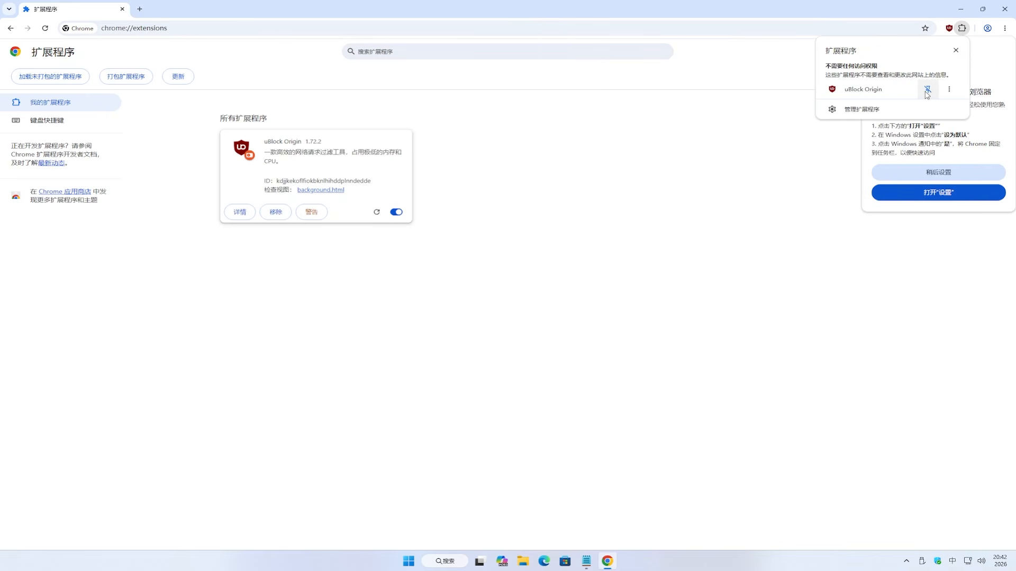
click(956, 51)
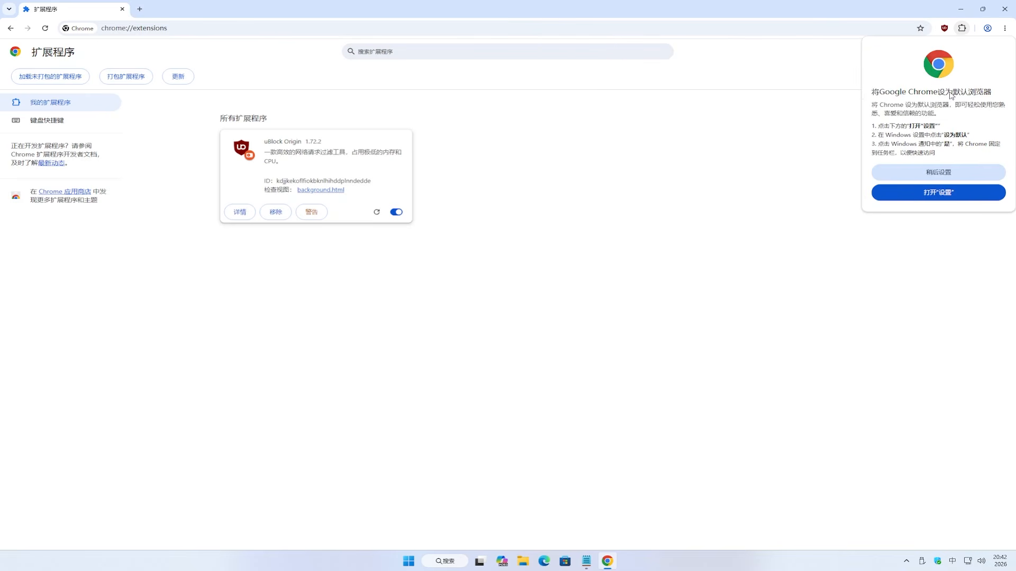
click(972, 172)
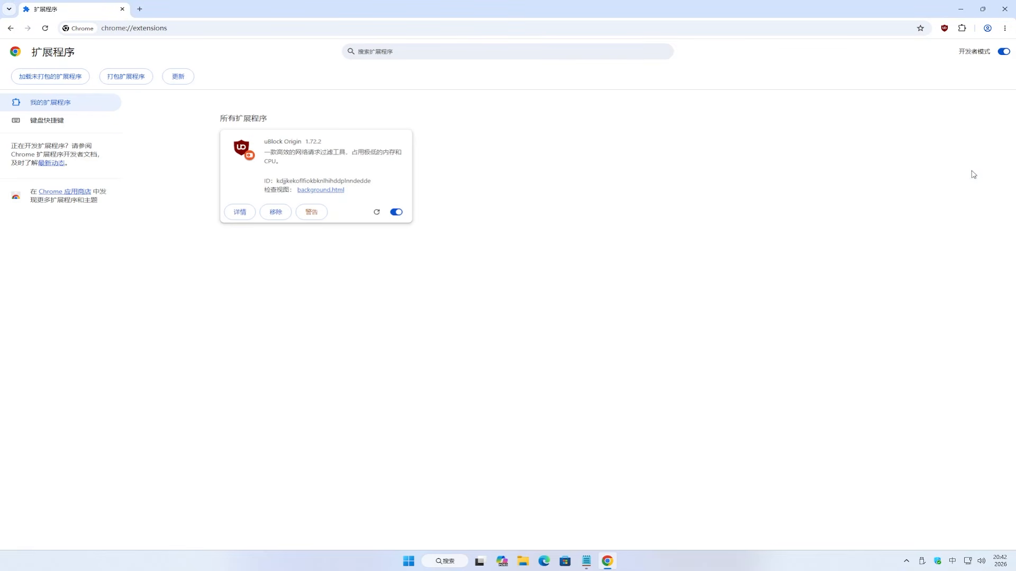
Check uBlock Origin's popup panel and restart Chrome from the desktop shortcut
click(944, 28)
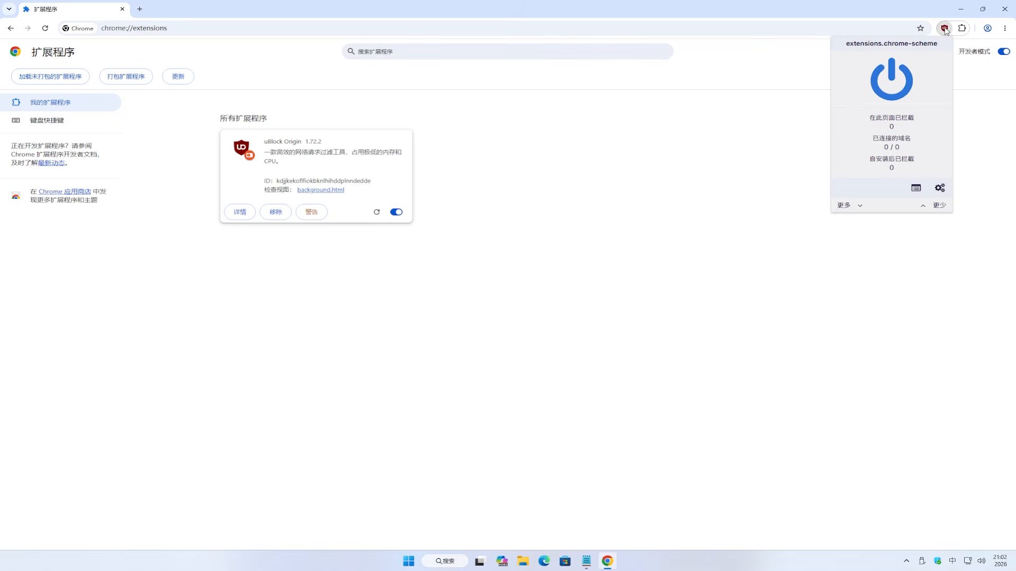
click(1004, 9)
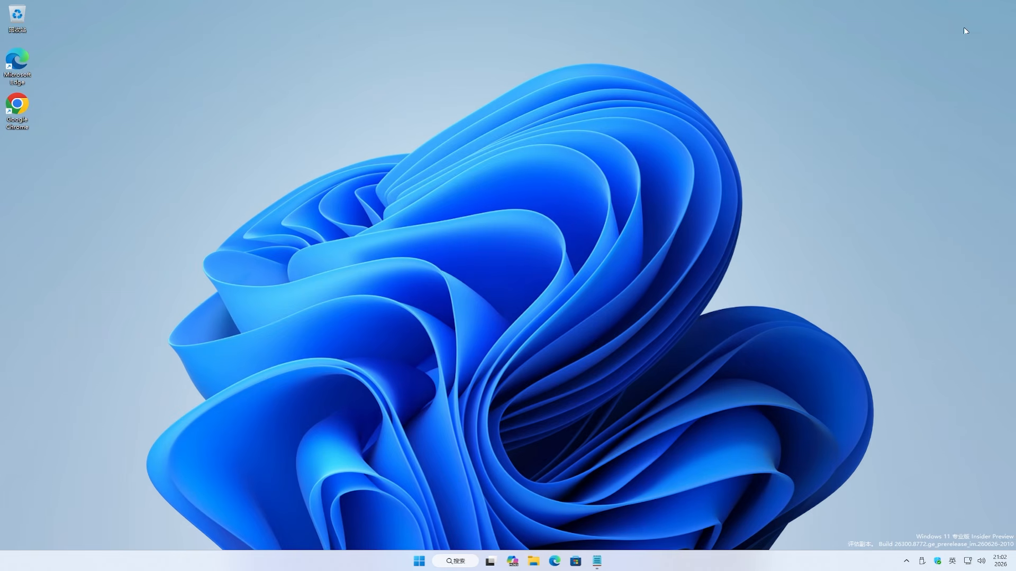
double_click(21, 107)
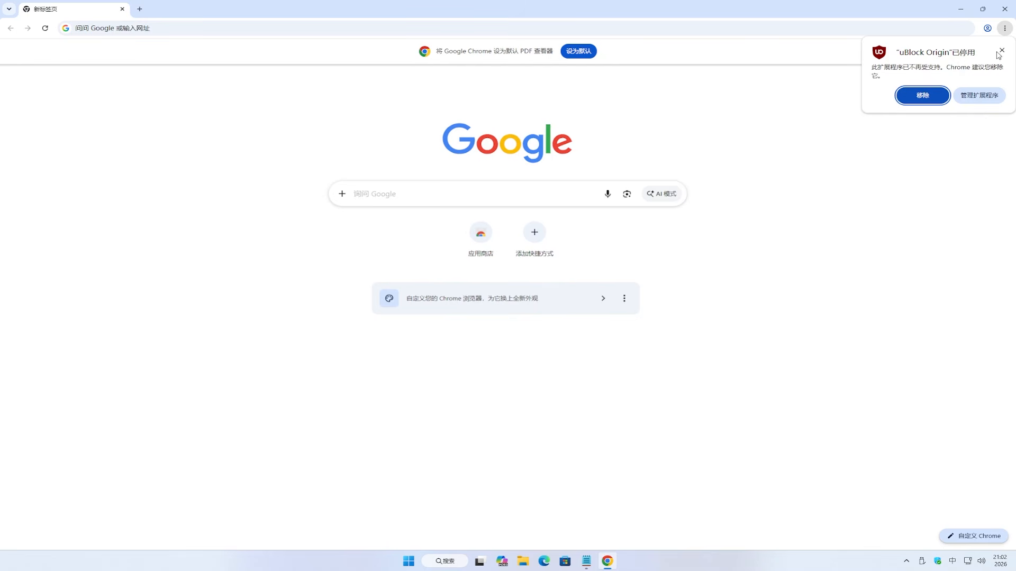
Open the details page of uBlock Origin from the extensions manager and dismiss the extension notice
click(1005, 28)
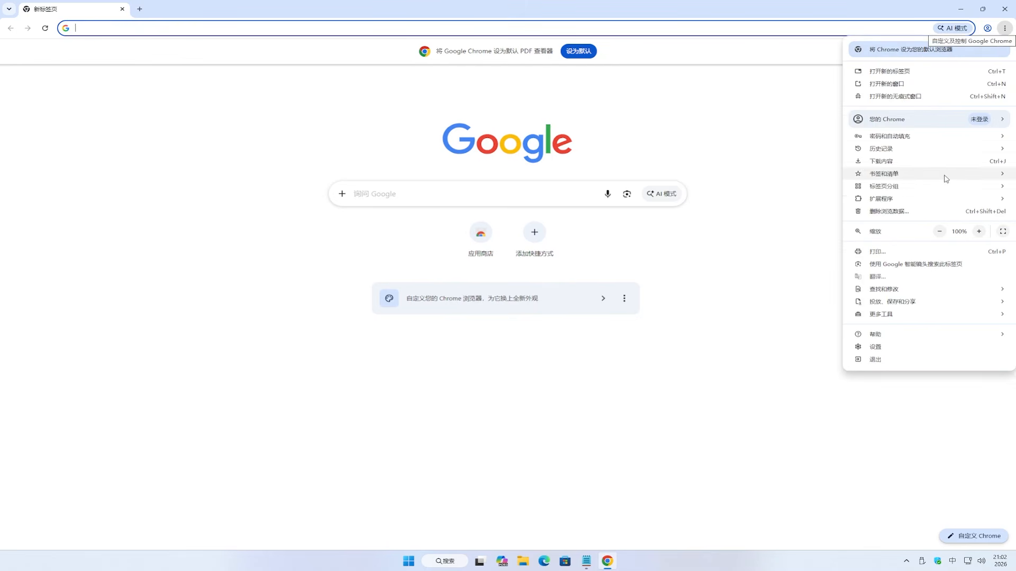
mouse_move(938, 204)
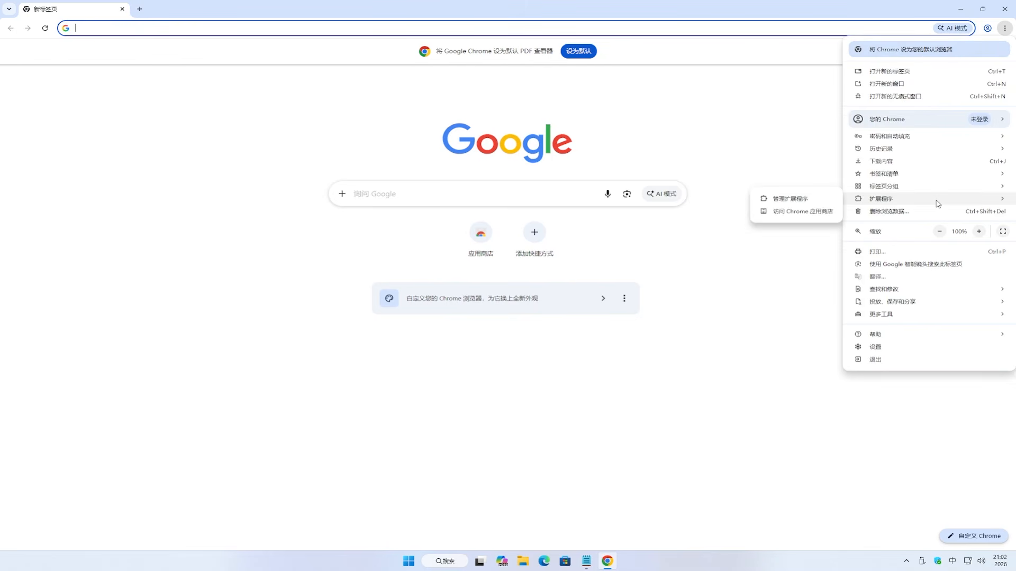
click(789, 199)
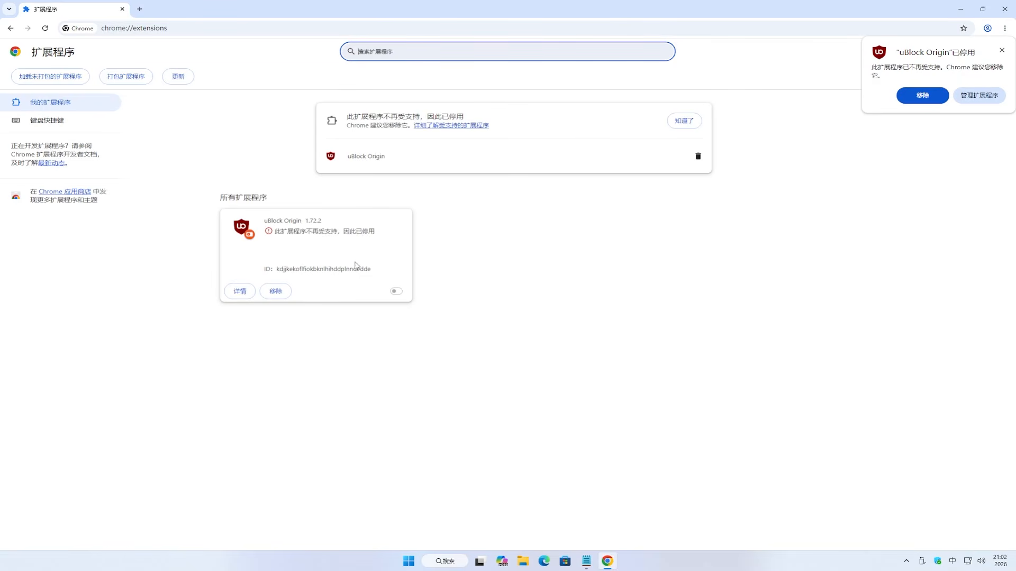
click(239, 294)
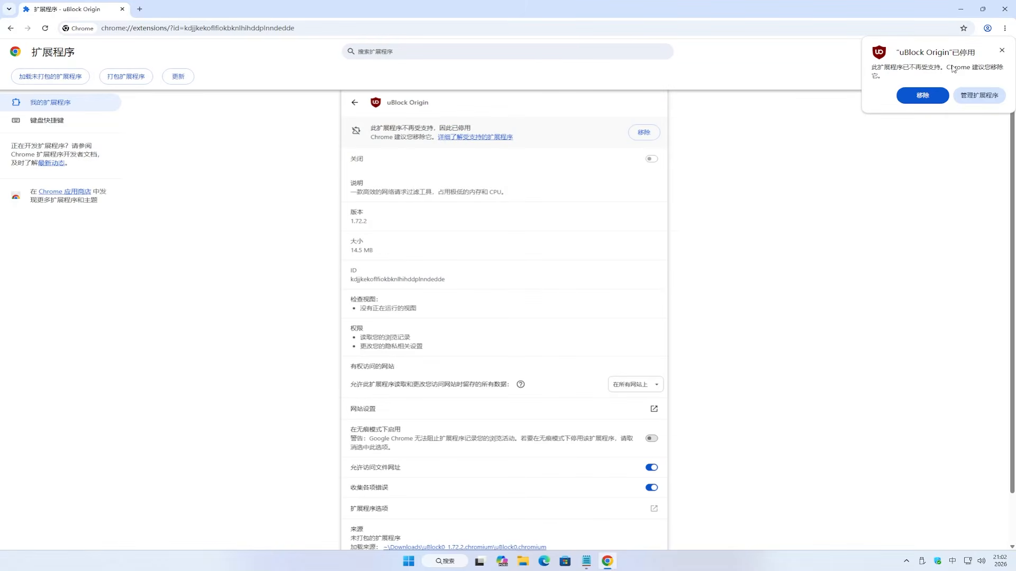
click(1001, 51)
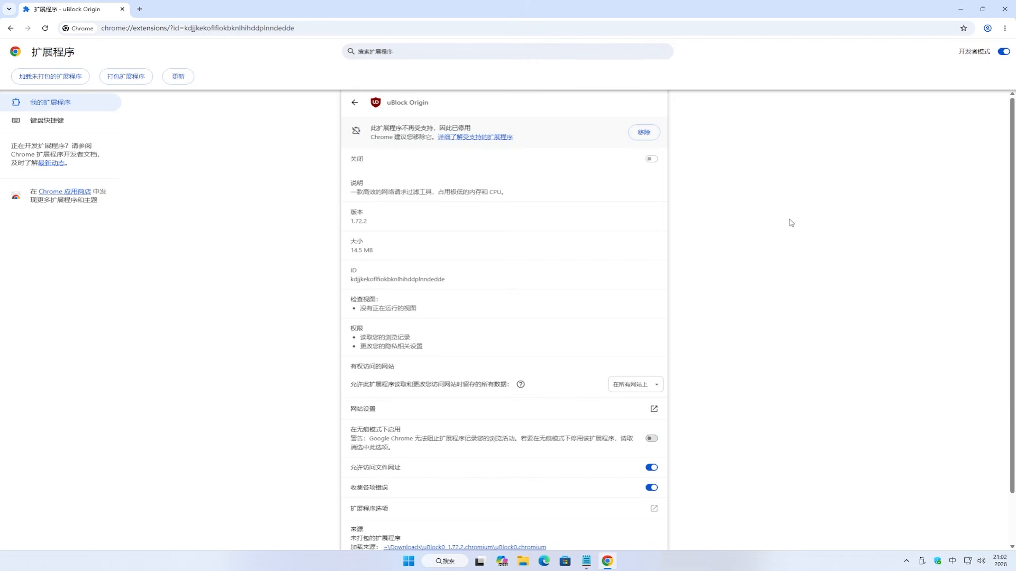
Open the DevTools console on the uBlock Origin details page and copy the whole deepDismantleDisabled script from 1.bat in Notepad
key(F12)
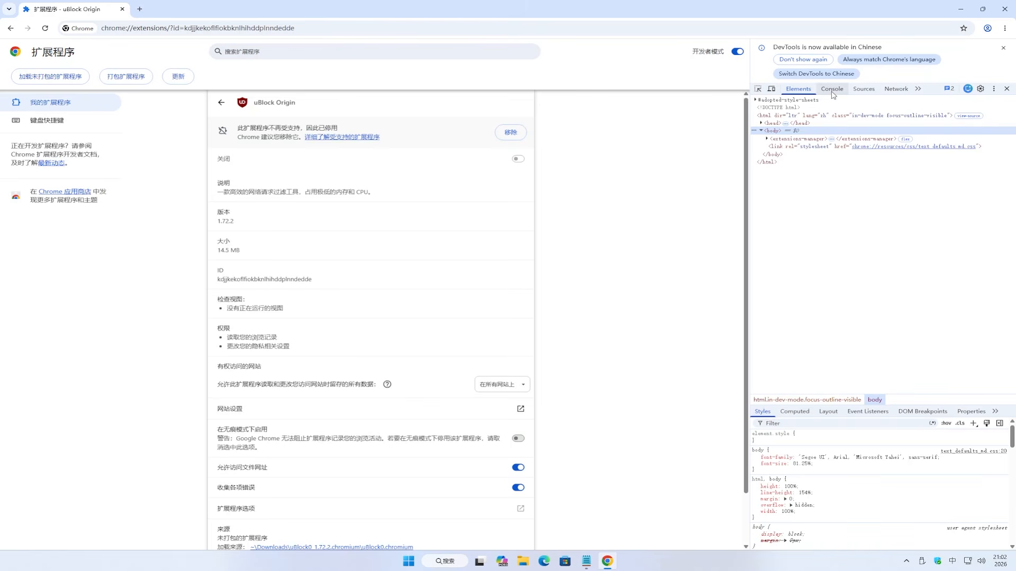
click(832, 90)
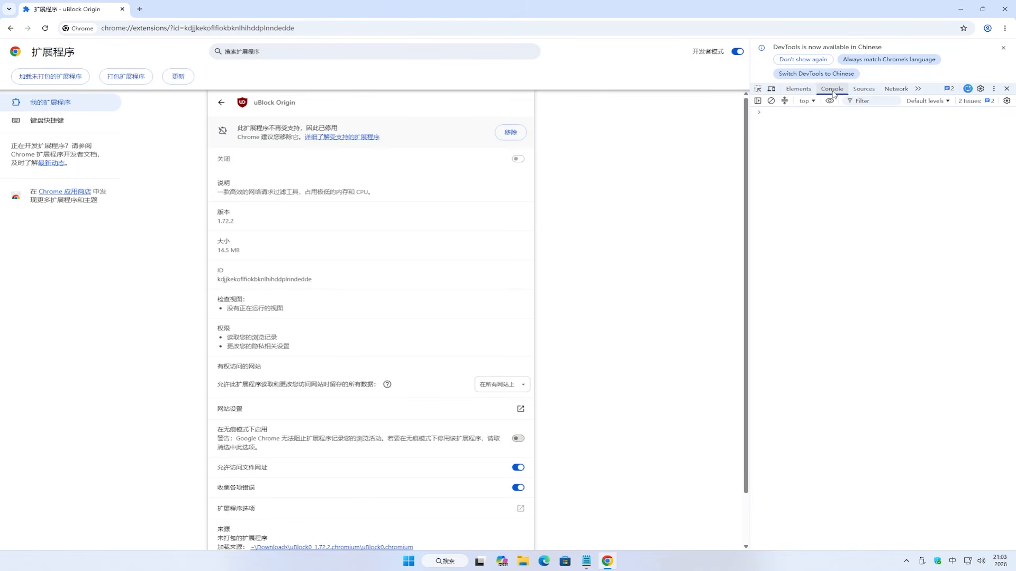
click(586, 562)
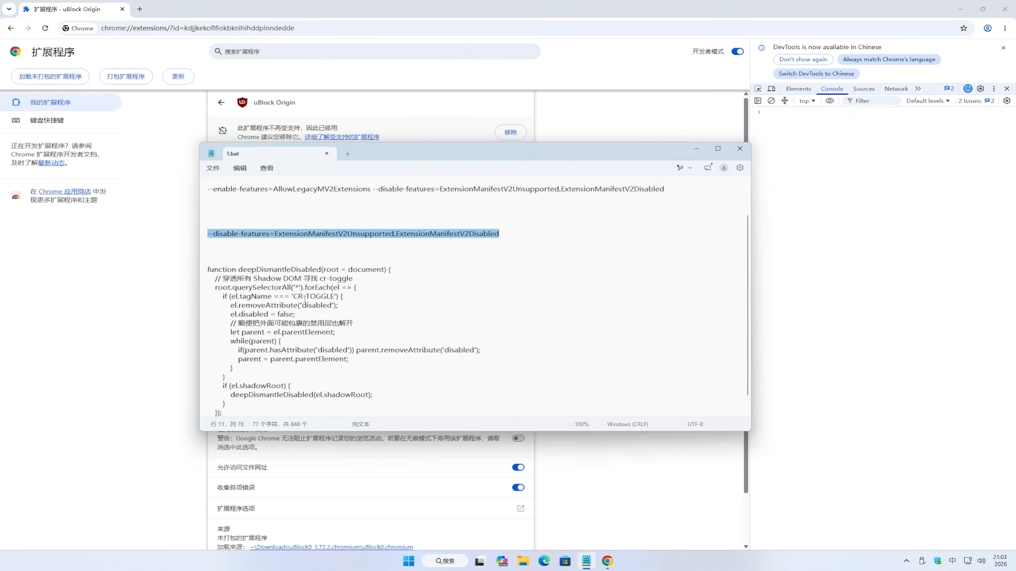
drag(208, 270, 429, 417)
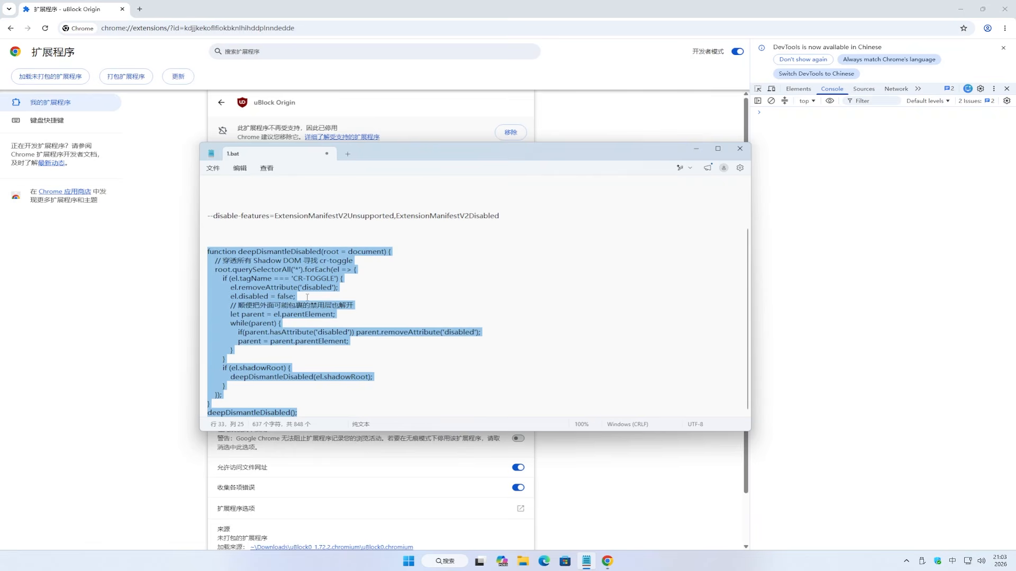
click(241, 168)
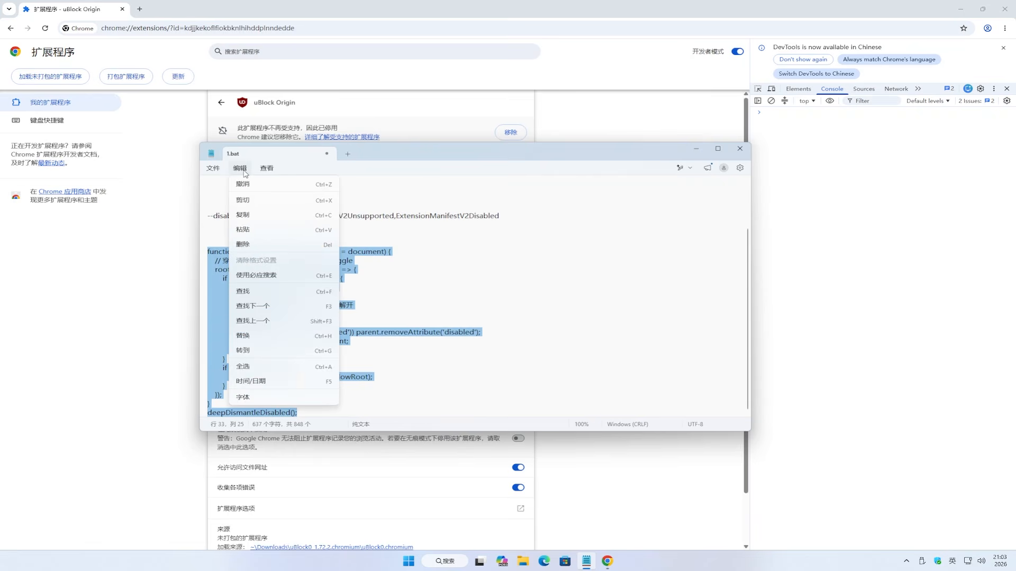
click(261, 215)
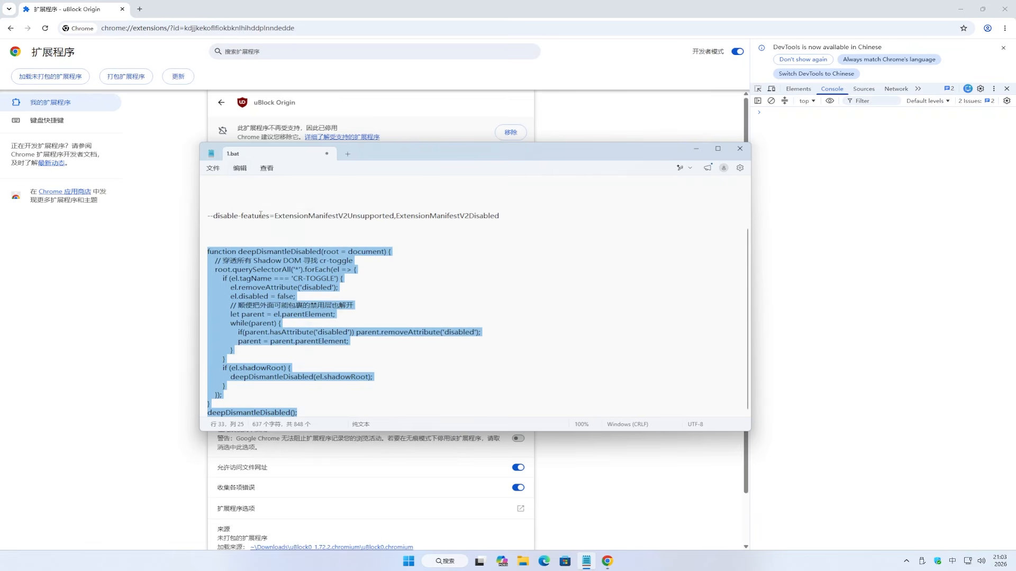
click(696, 150)
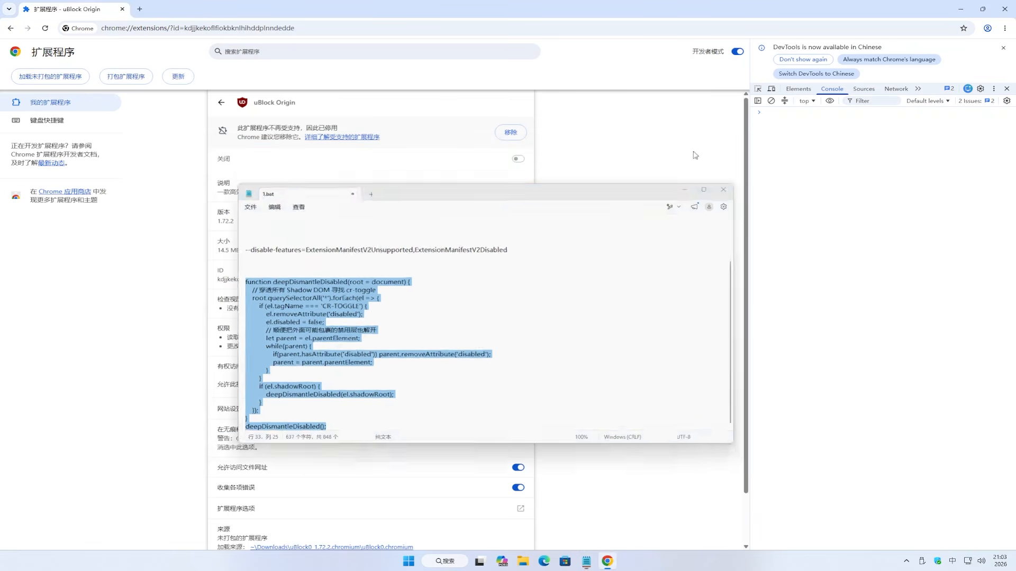
Try to paste the script into the console and permit pasting there by submitting "allow pasting"
click(823, 122)
key(ctrl+v)
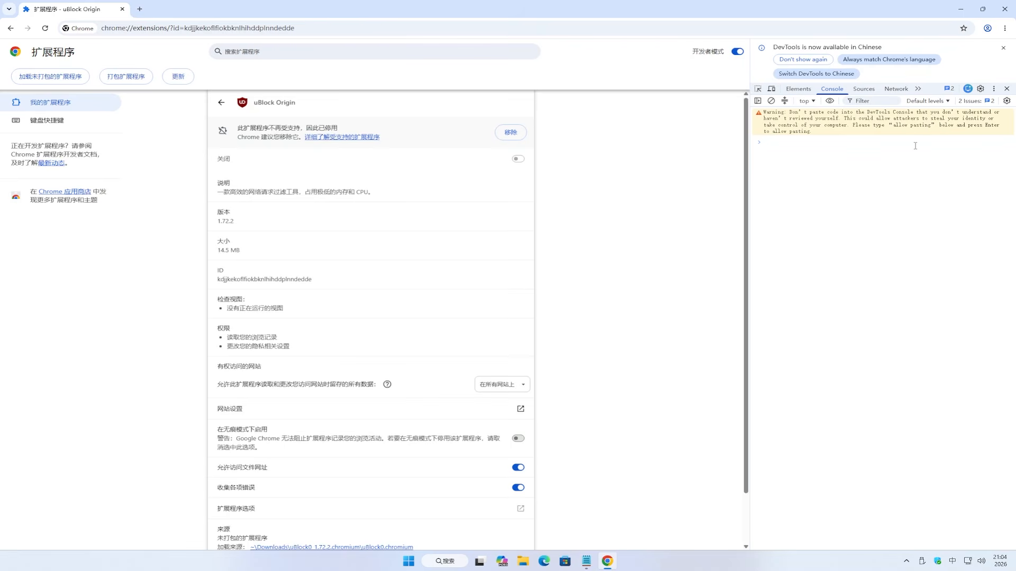
text(allo)
key(shift)
text(w pasting)
key(Return)
Run the deepDismantleDisabled script in the console and turn uBlock Origin on, confirming that it should be enabled
key(ctrl+v)
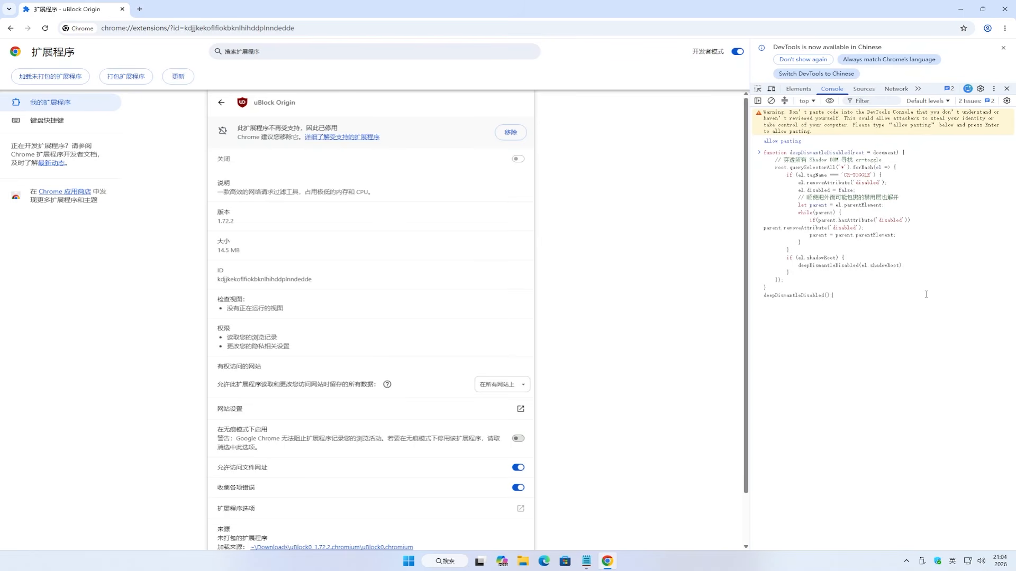
key(Return)
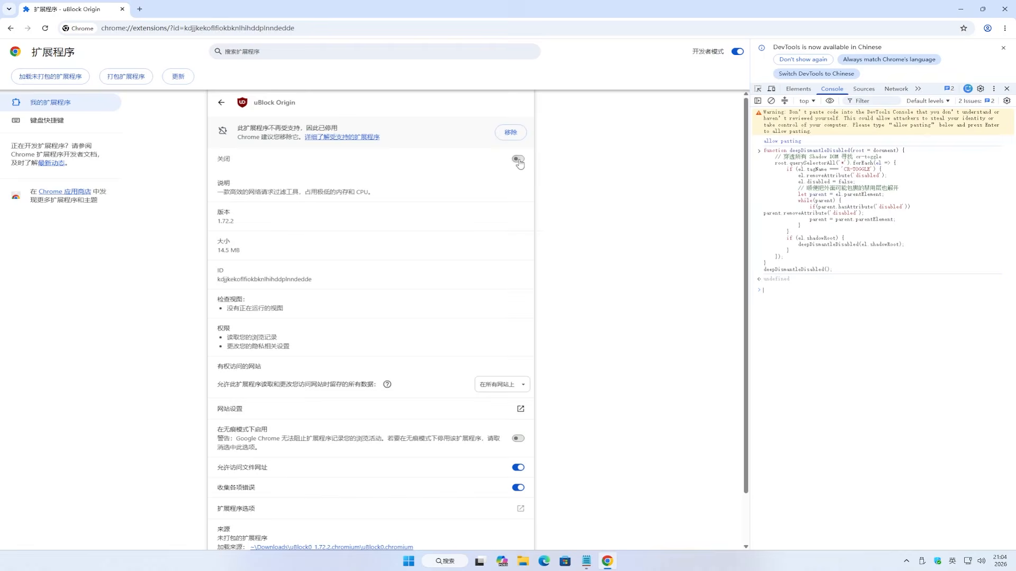
click(518, 160)
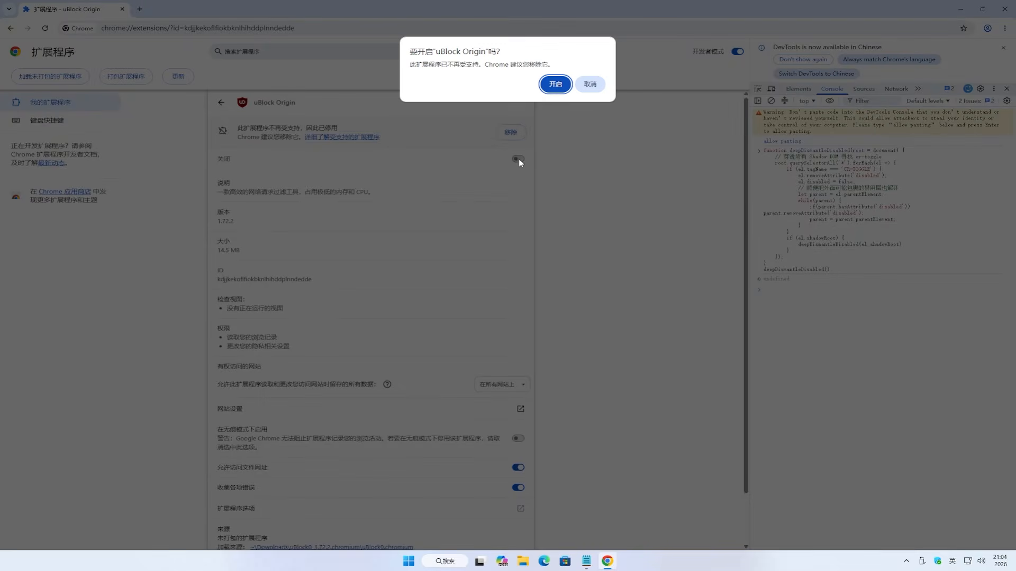
click(554, 84)
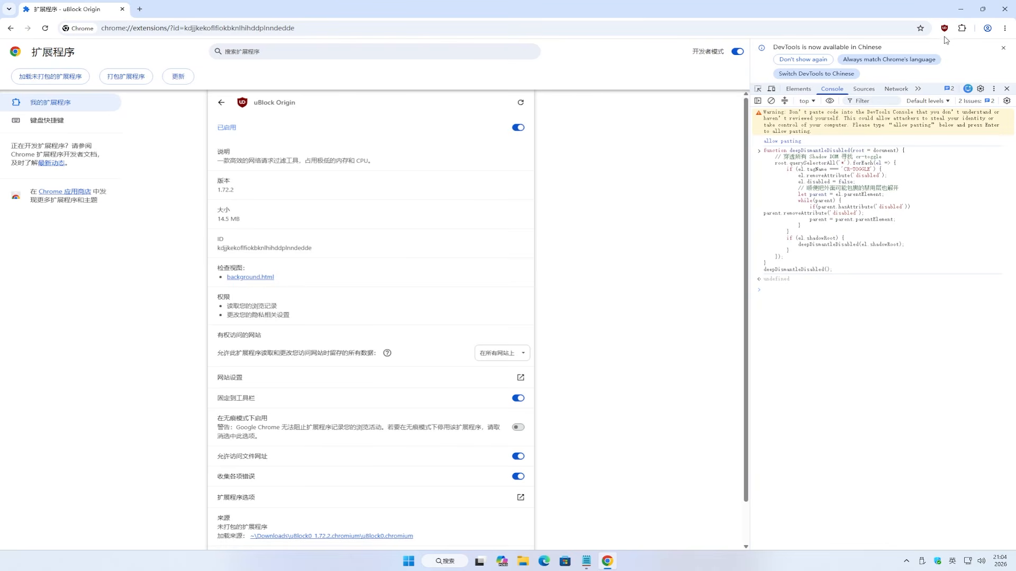